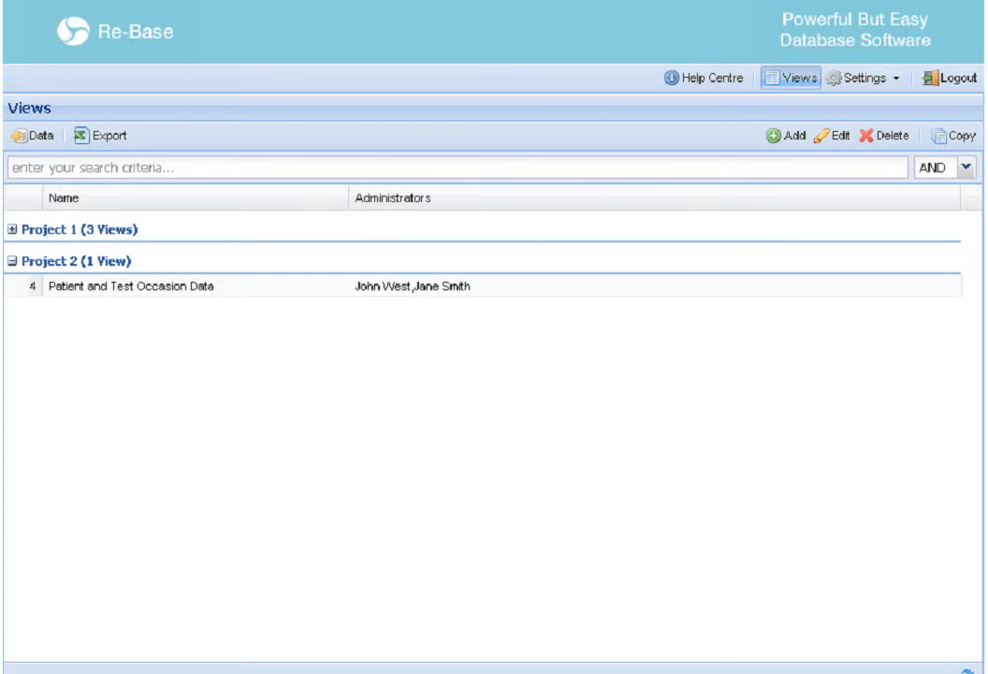
Open the Patient and Test Occasion Data view's Test Occasion Data records, then start and discard a new record
{"action": "left_click", "coordinate": [177, 287]}
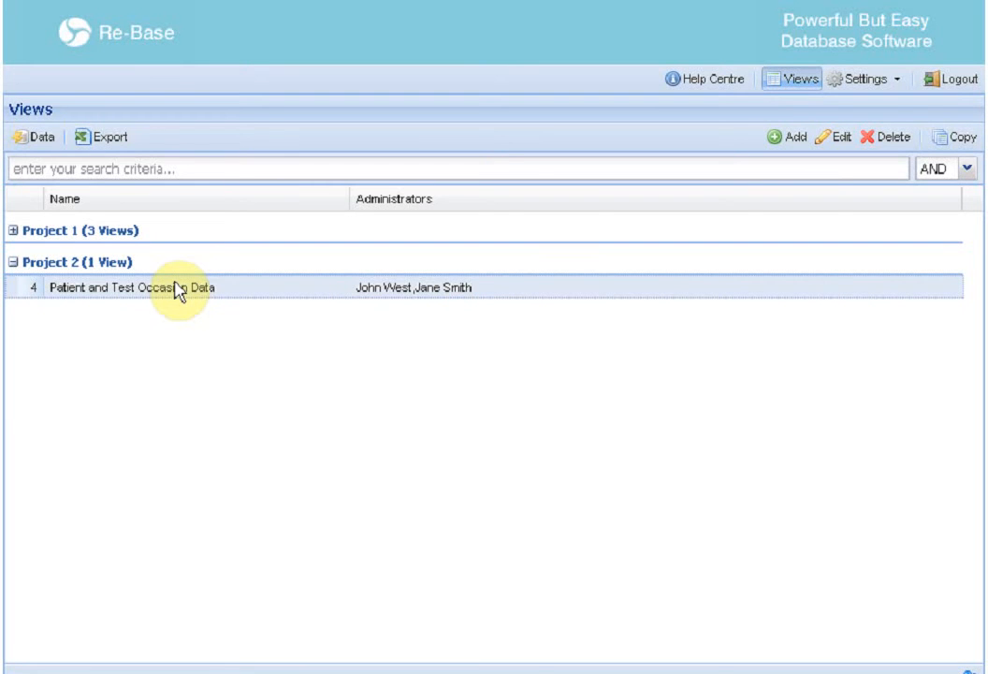
{"action": "double_click", "coordinate": [152, 290]}
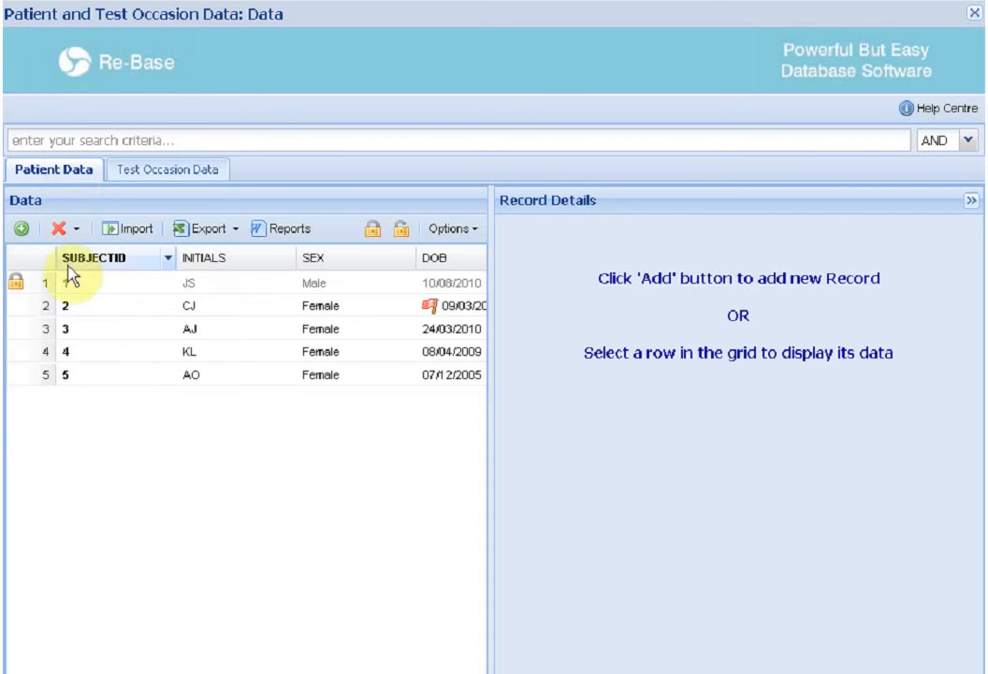
{"action": "left_click", "coordinate": [176, 178]}
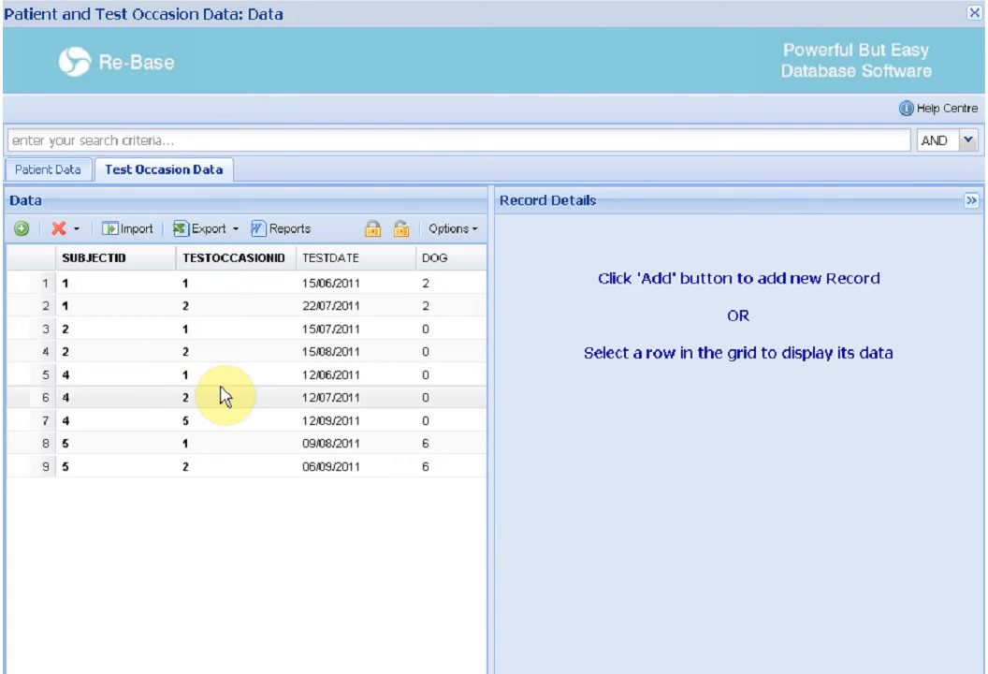
{"action": "left_click", "coordinate": [19, 230]}
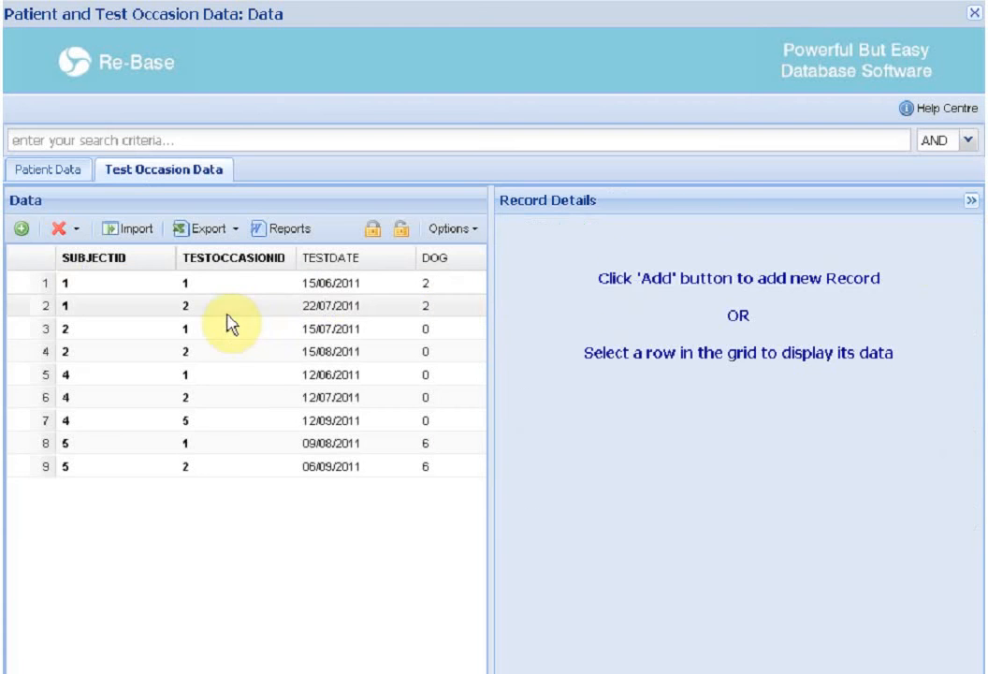
{"action": "left_click", "coordinate": [211, 311]}
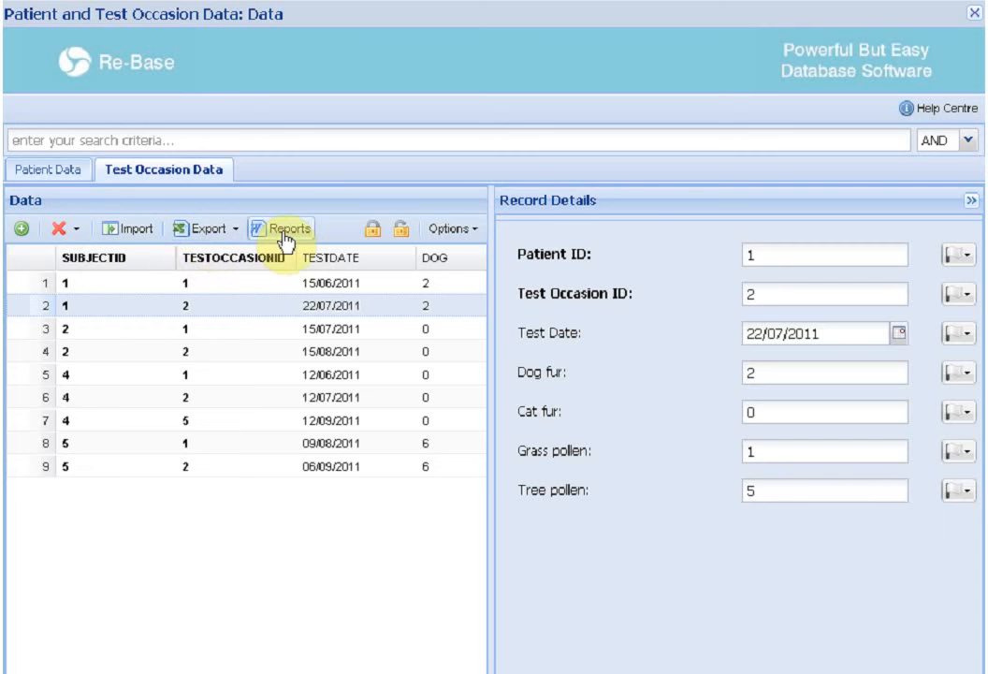
Search the records for '15/06', close the data window, and select the Patient and Test Occasion Data view
{"action": "left_click", "coordinate": [210, 141]}
{"action": "type", "text": "1"}
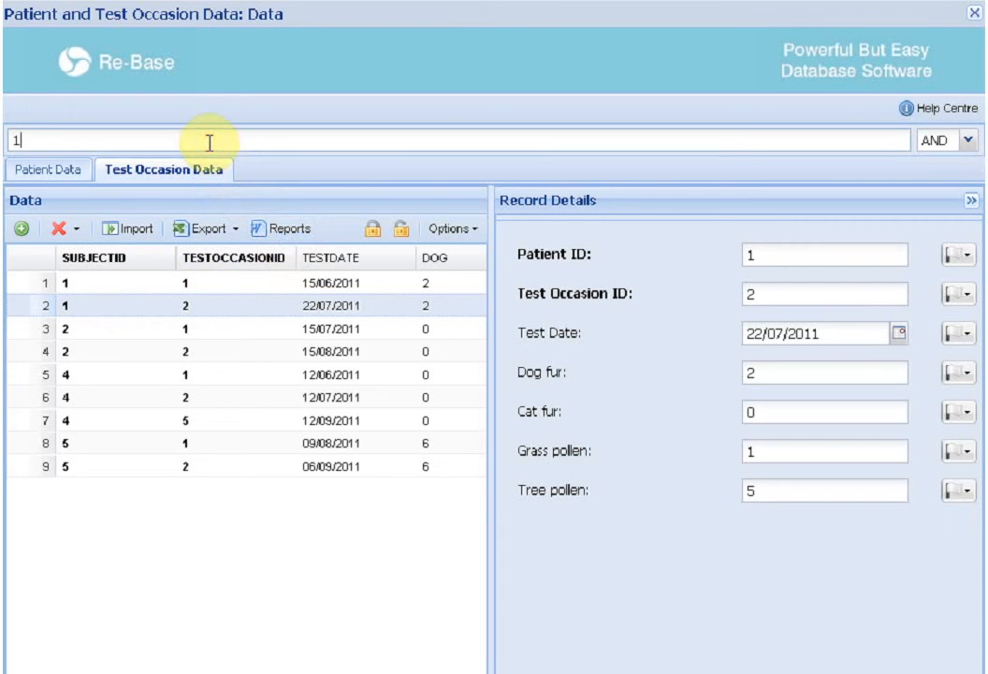
{"action": "type", "text": "5/06"}
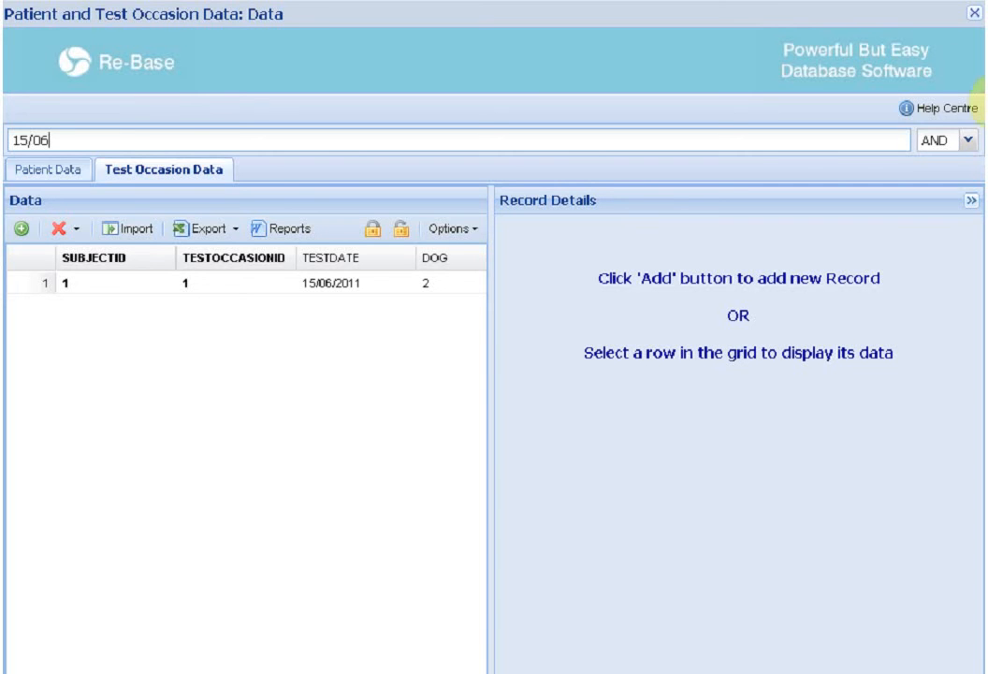
{"action": "left_click", "coordinate": [973, 15]}
{"action": "left_click", "coordinate": [214, 359]}
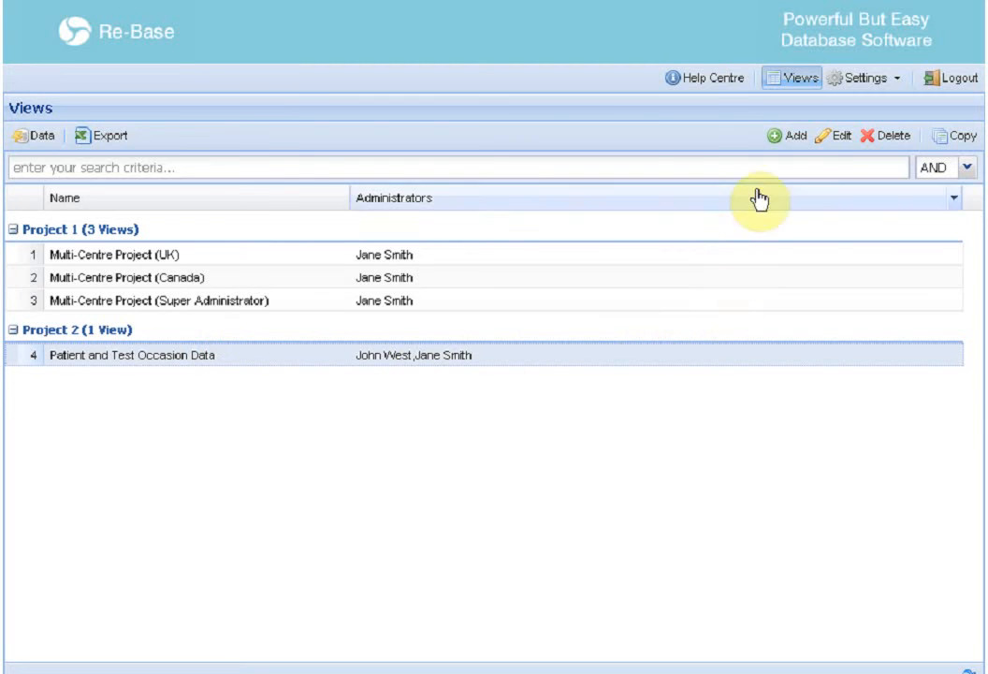
{"action": "left_click", "coordinate": [827, 136]}
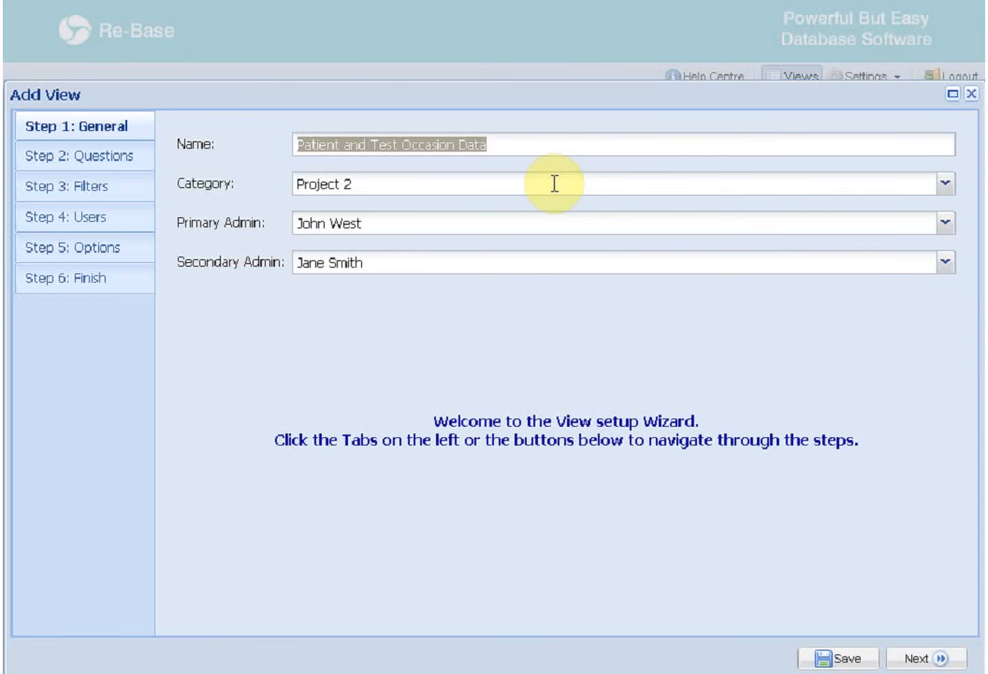
{"action": "left_click", "coordinate": [971, 94]}
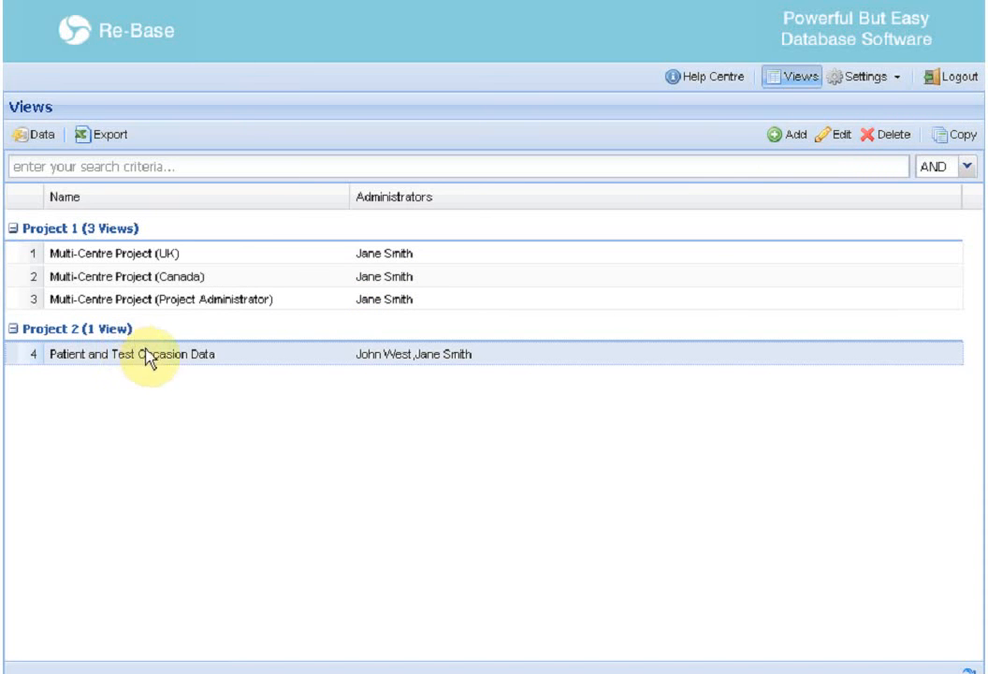
{"action": "left_click", "coordinate": [837, 135]}
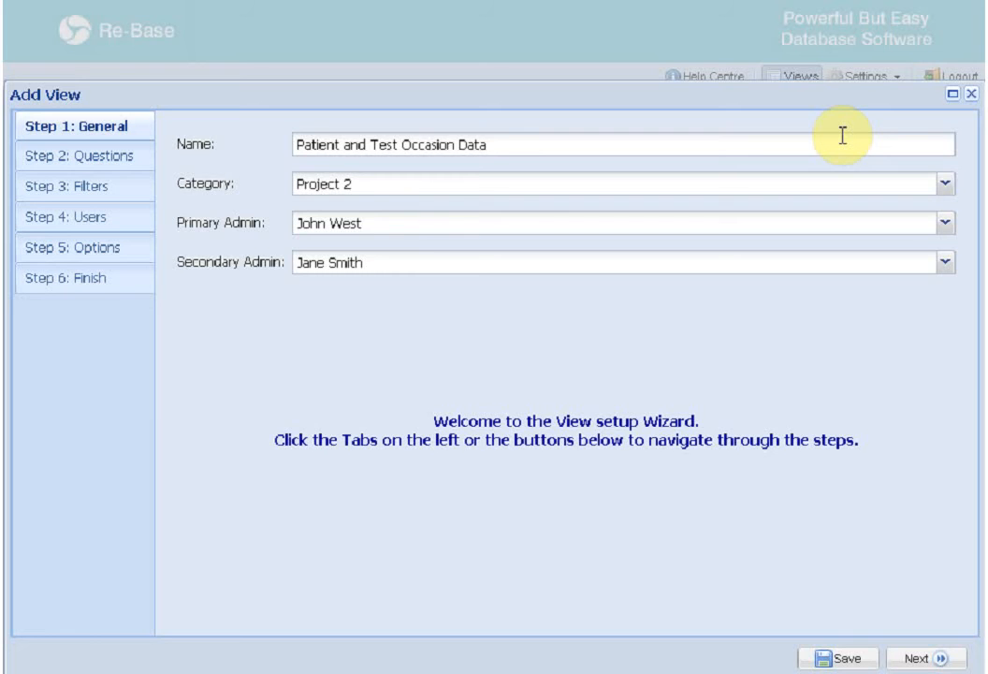
{"action": "left_click", "coordinate": [945, 186]}
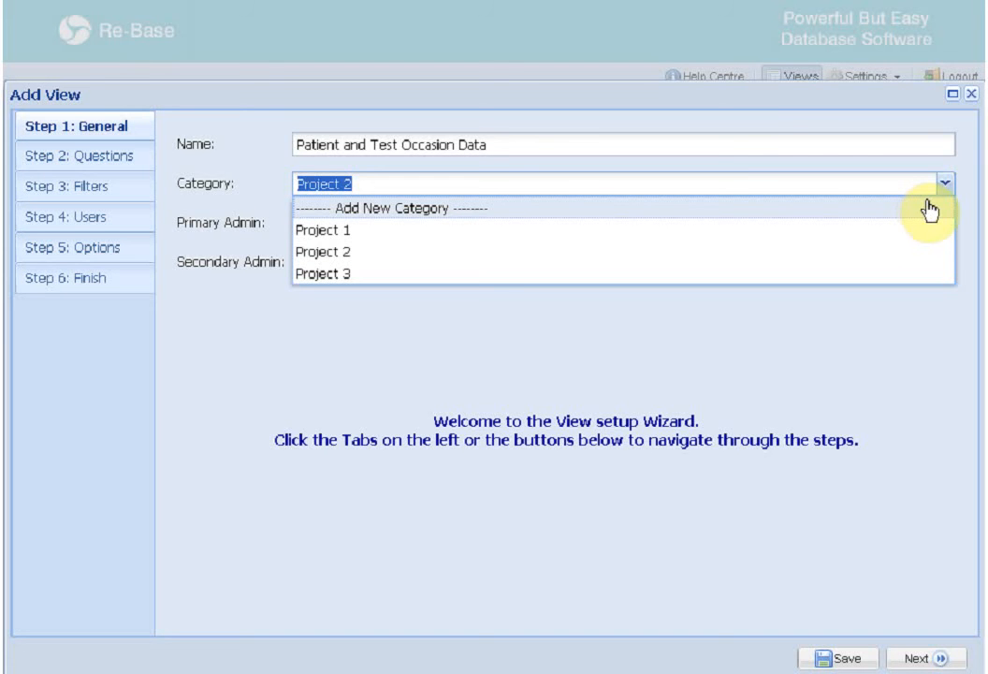
{"action": "left_click", "coordinate": [970, 93]}
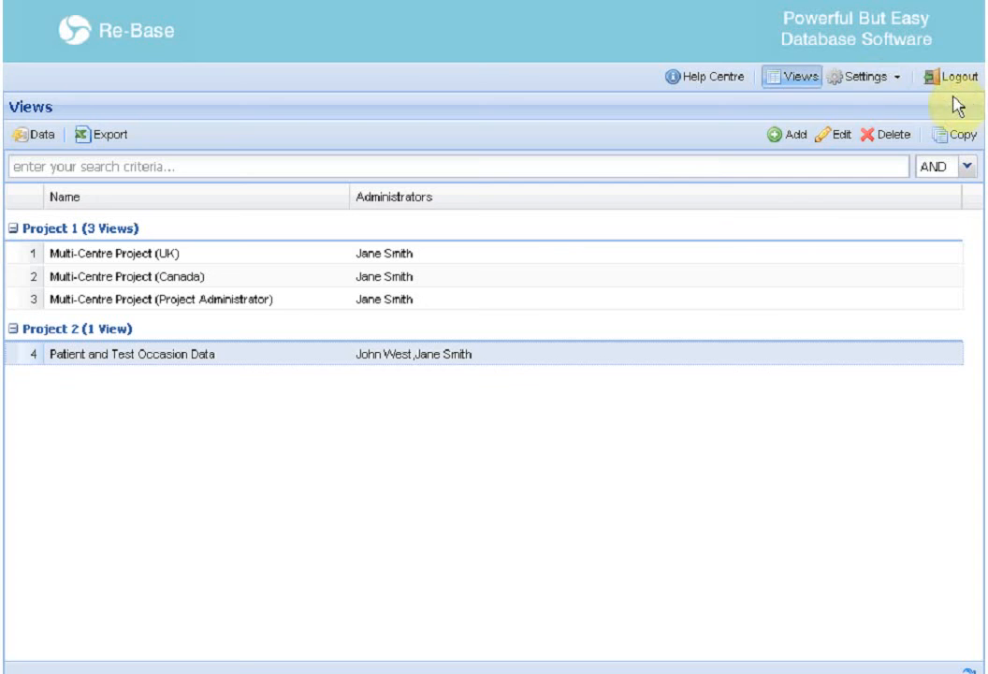
{"action": "left_click", "coordinate": [868, 78]}
{"action": "left_click", "coordinate": [828, 181]}
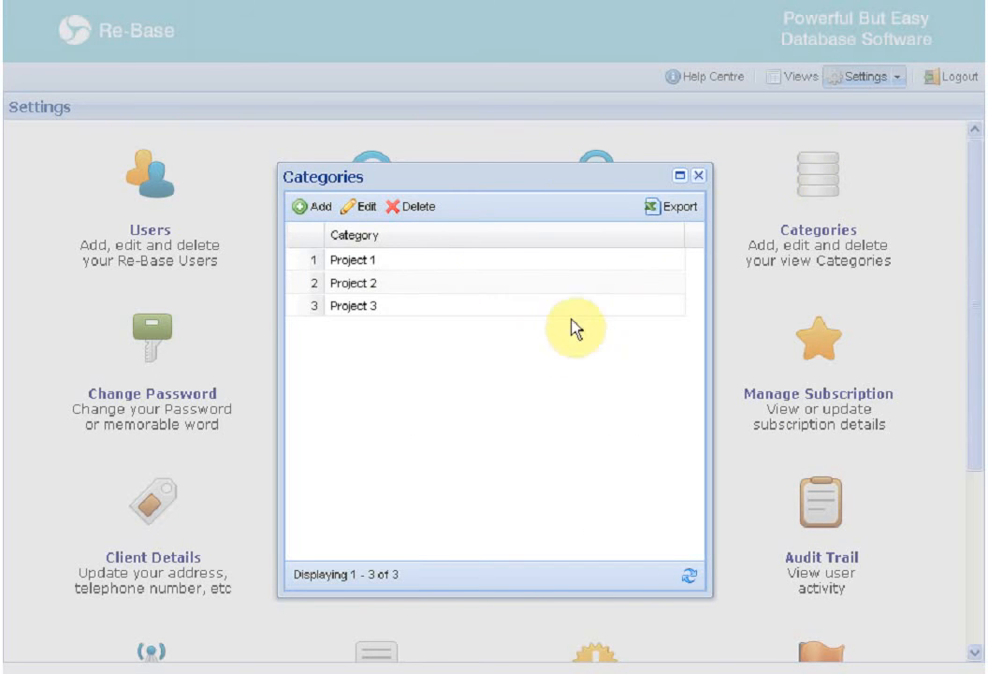
{"action": "left_click", "coordinate": [699, 178]}
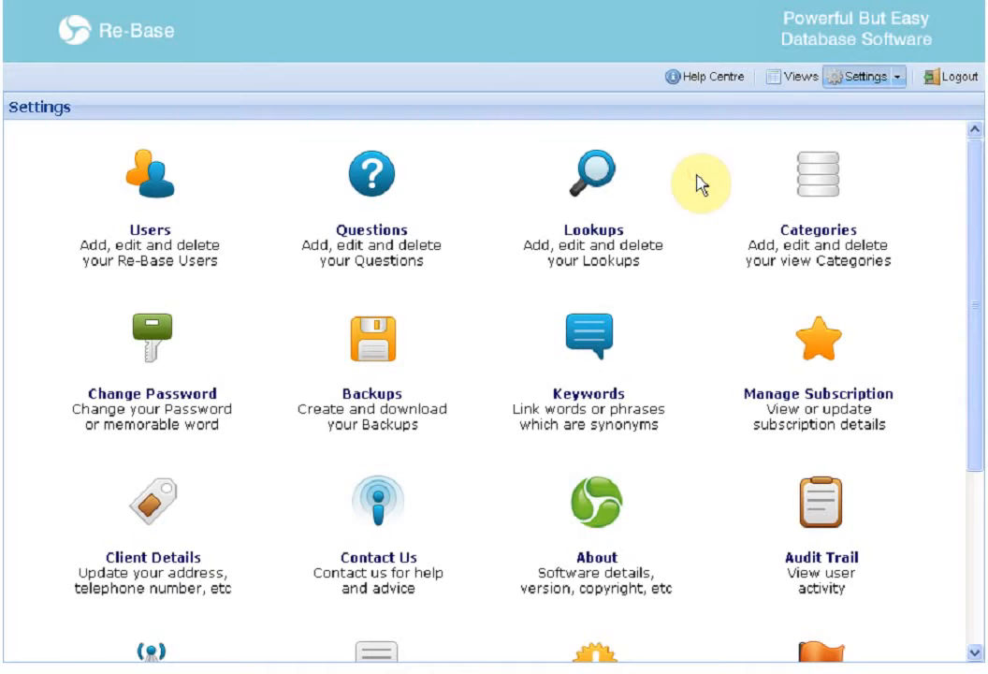
{"action": "left_click", "coordinate": [790, 83]}
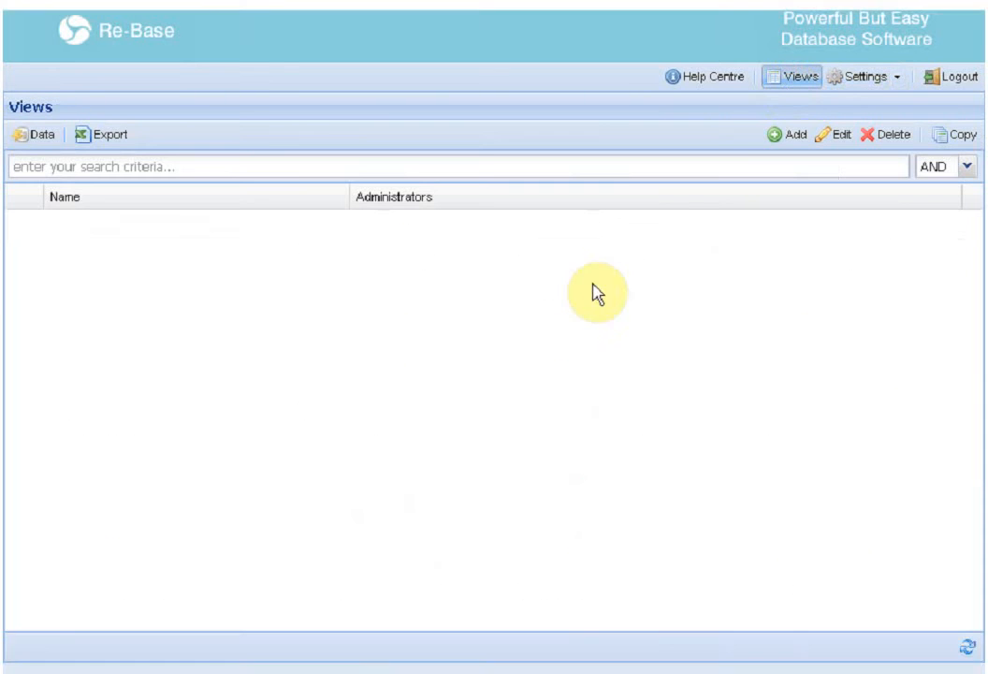
{"action": "left_click", "coordinate": [569, 352]}
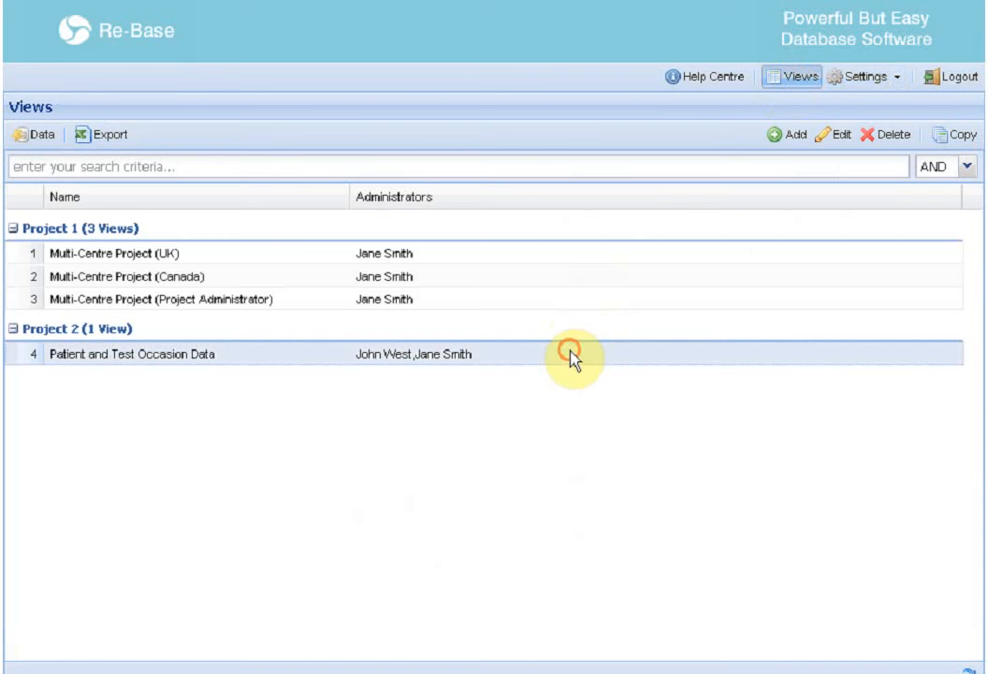
Edit the view's Patient Data questions, moving Current Age up to fourth, directly below Sex
{"action": "left_click", "coordinate": [836, 134]}
{"action": "left_click", "coordinate": [879, 153]}
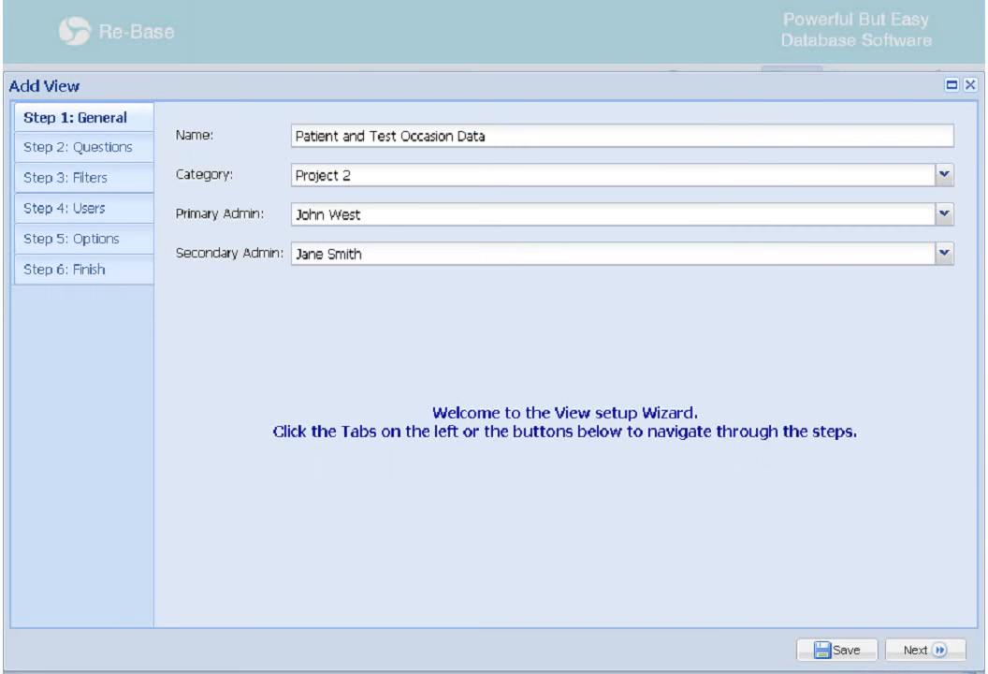
{"action": "left_click", "coordinate": [108, 152]}
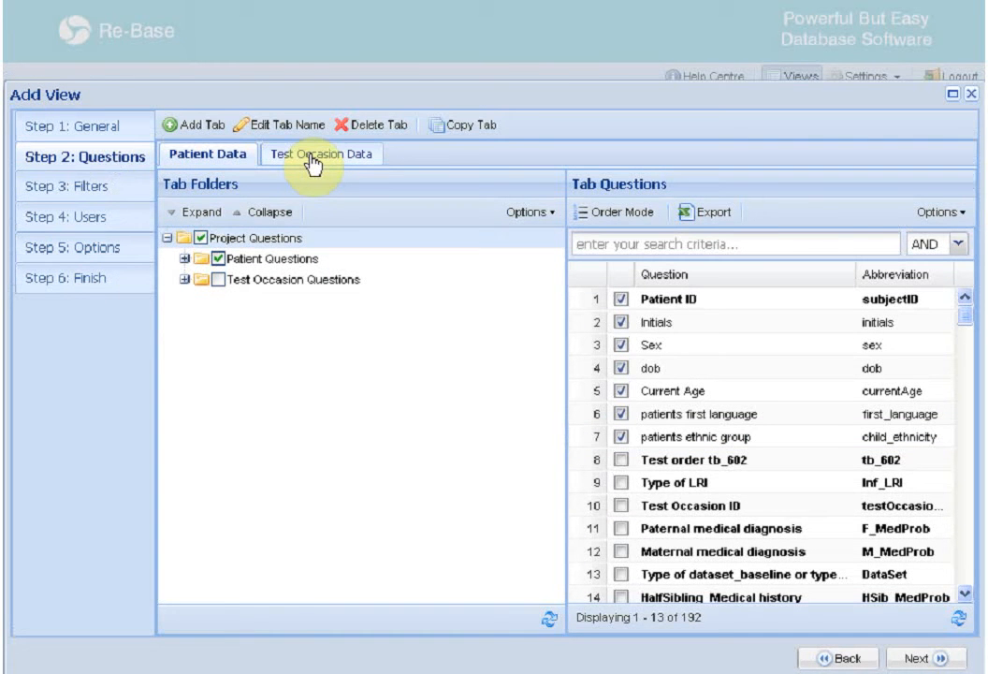
{"action": "double_click", "coordinate": [214, 155]}
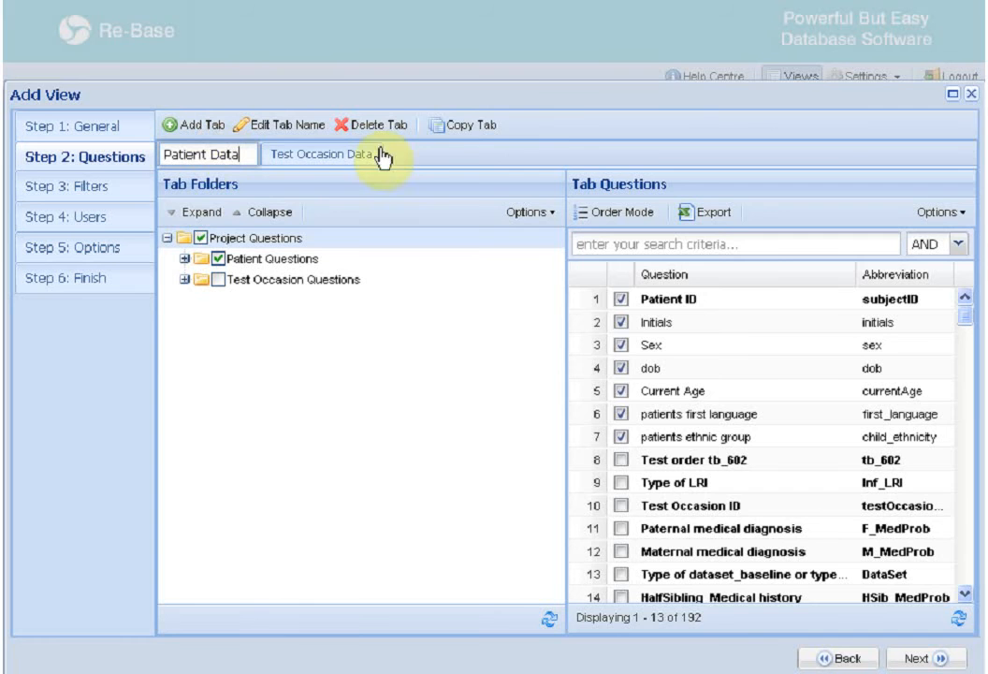
{"action": "left_click", "coordinate": [543, 122]}
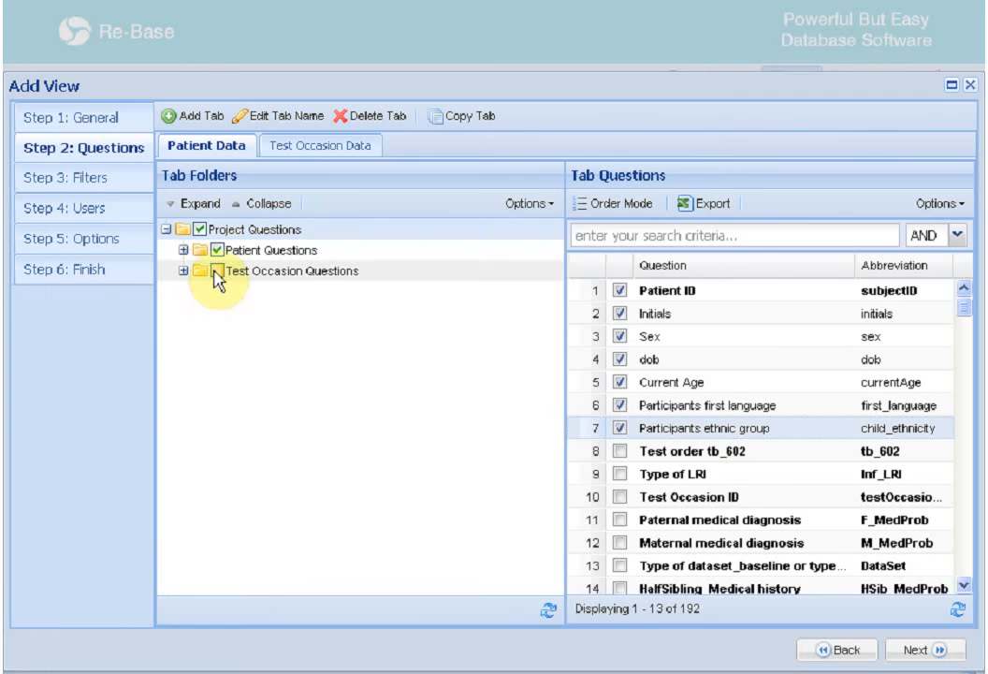
{"action": "left_click", "coordinate": [637, 206]}
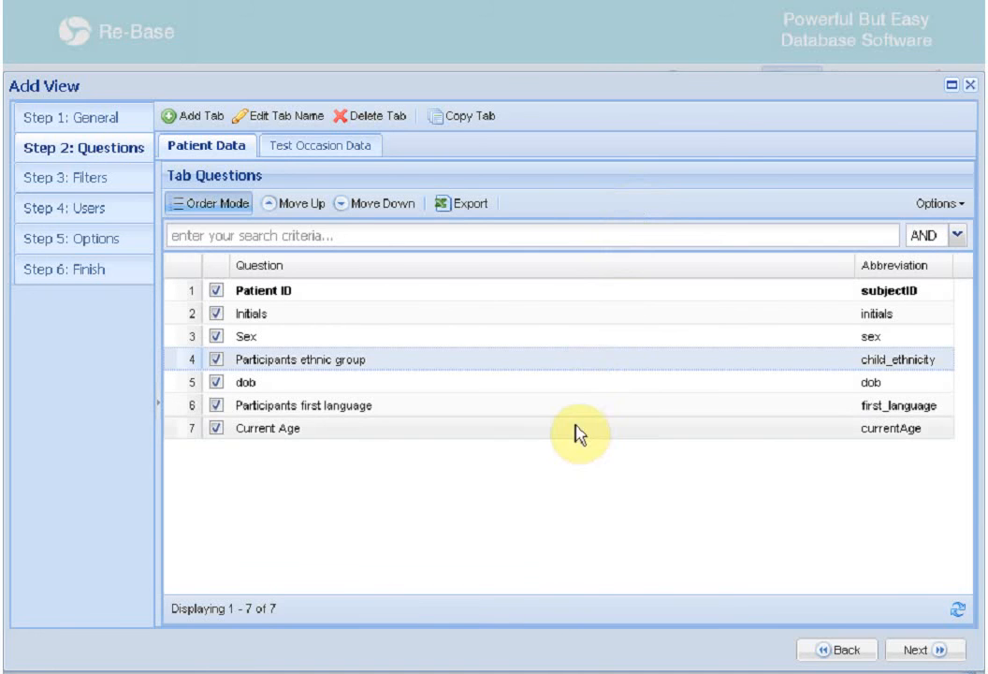
{"action": "left_click_drag", "start_coordinate": [536, 431], "coordinate": [551, 375]}
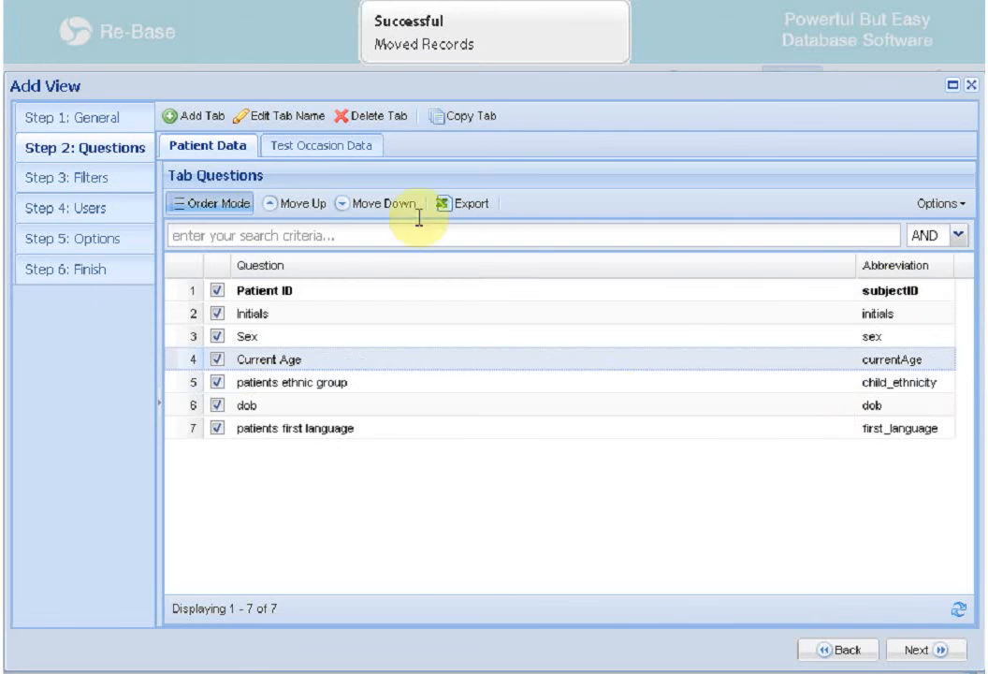
Add another staff user to the view with Full Access, then continue to the Options step
{"action": "left_click", "coordinate": [110, 216]}
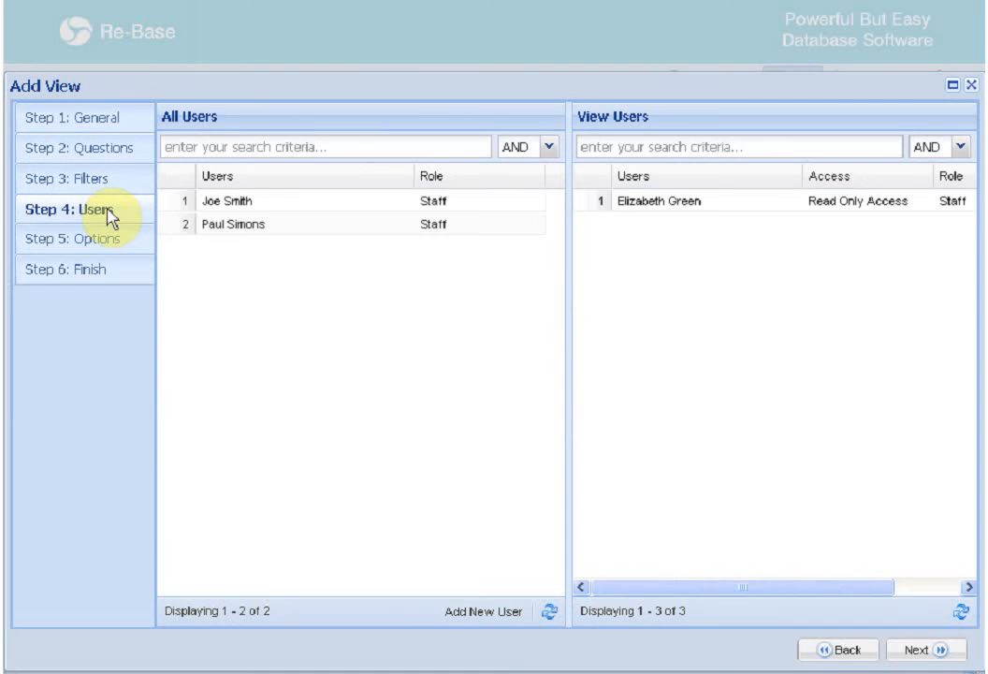
{"action": "left_click_drag", "start_coordinate": [276, 229], "coordinate": [702, 247]}
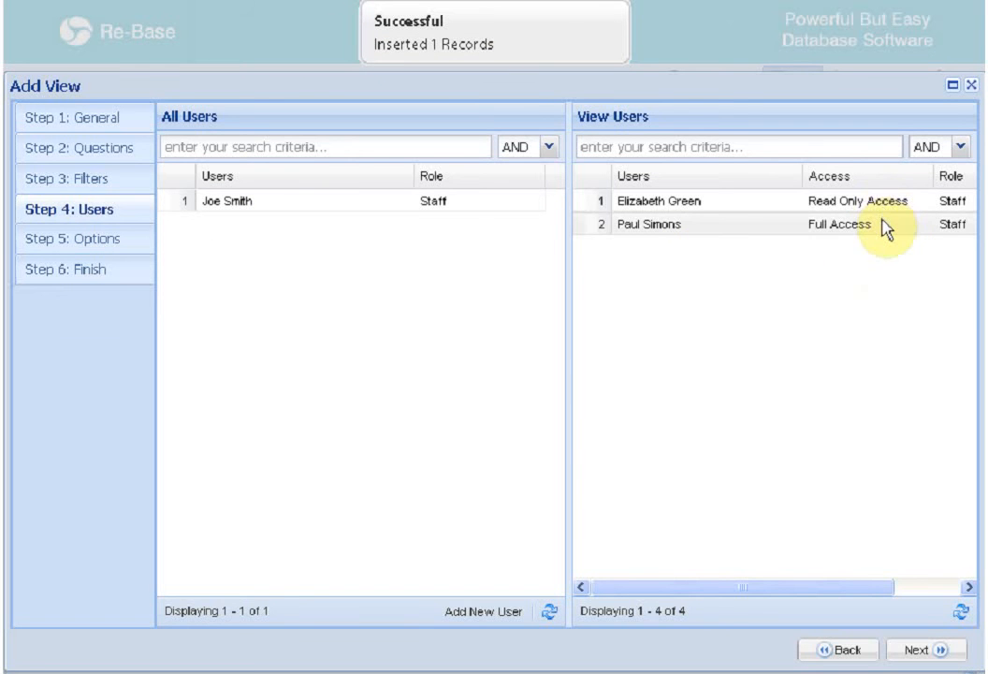
{"action": "double_click", "coordinate": [885, 232]}
{"action": "left_click", "coordinate": [675, 362]}
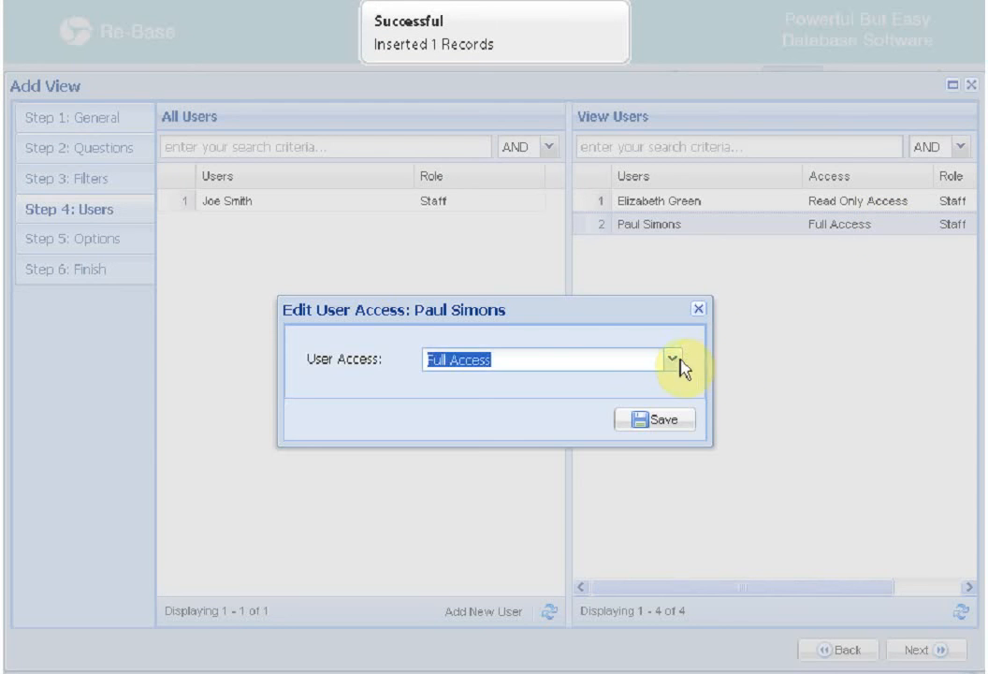
{"action": "left_click", "coordinate": [688, 354]}
{"action": "left_click", "coordinate": [699, 309]}
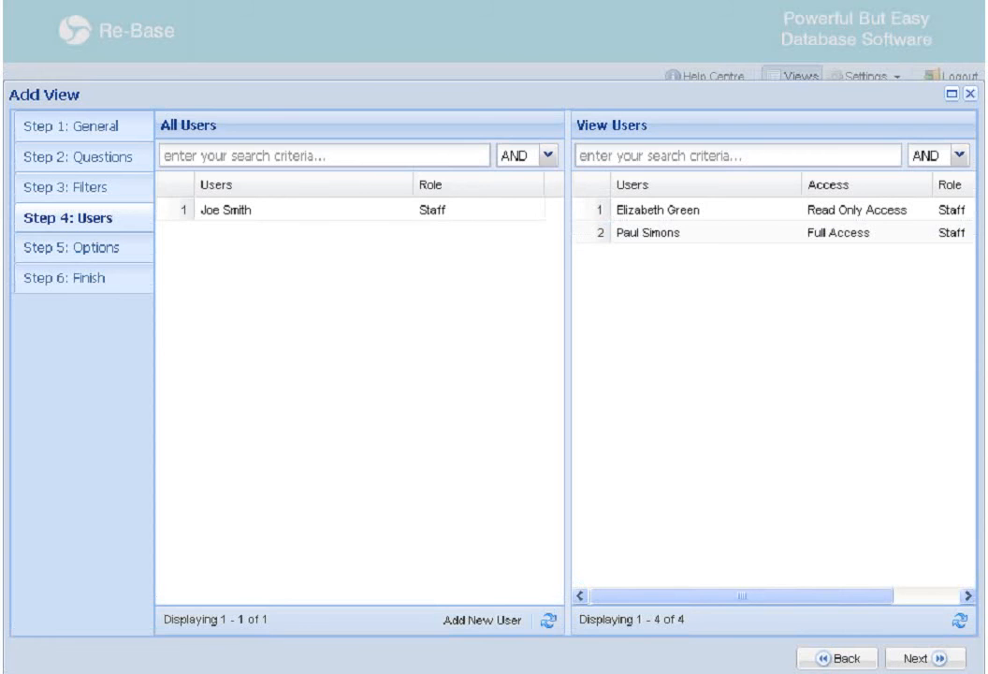
{"action": "left_click", "coordinate": [124, 251]}
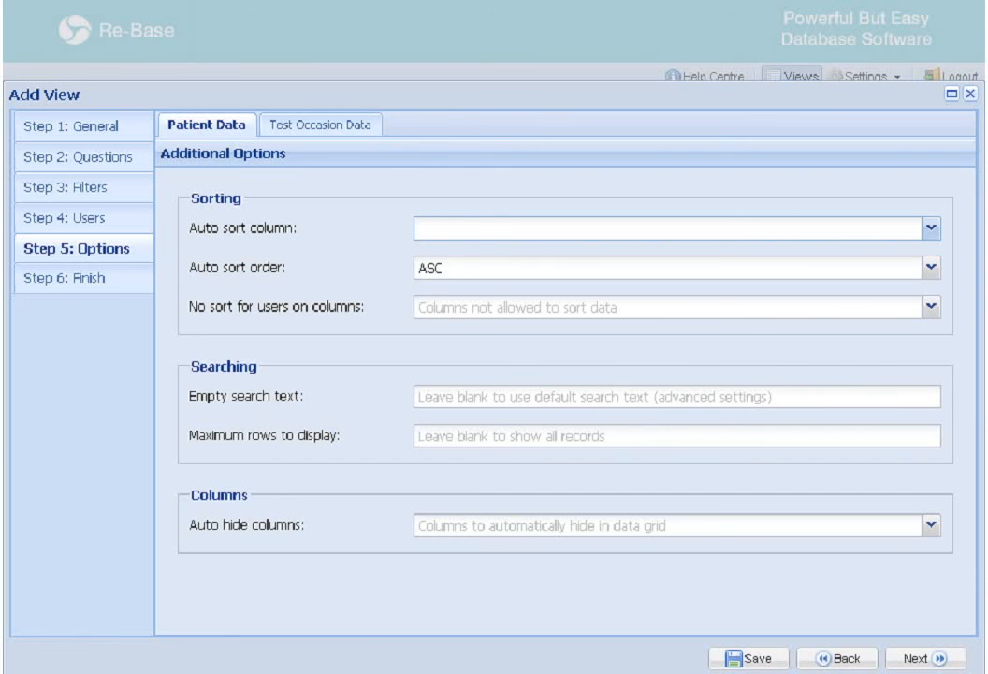
Finish the view setup, open and close its data window, and select Multi-Centre Project (UK)
{"action": "left_click", "coordinate": [108, 287]}
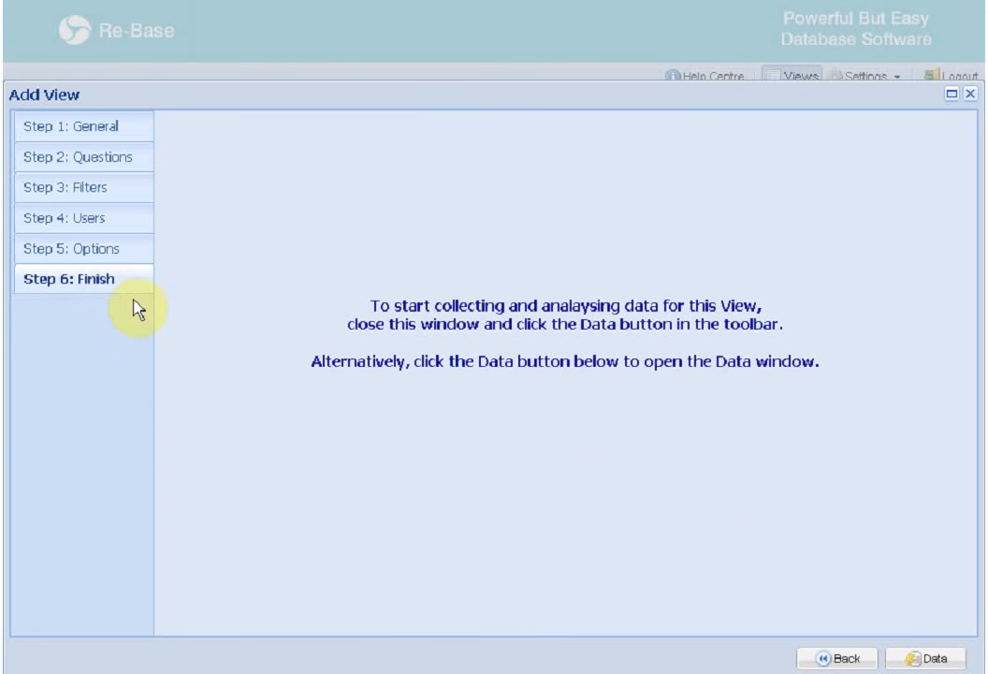
{"action": "left_click", "coordinate": [929, 658]}
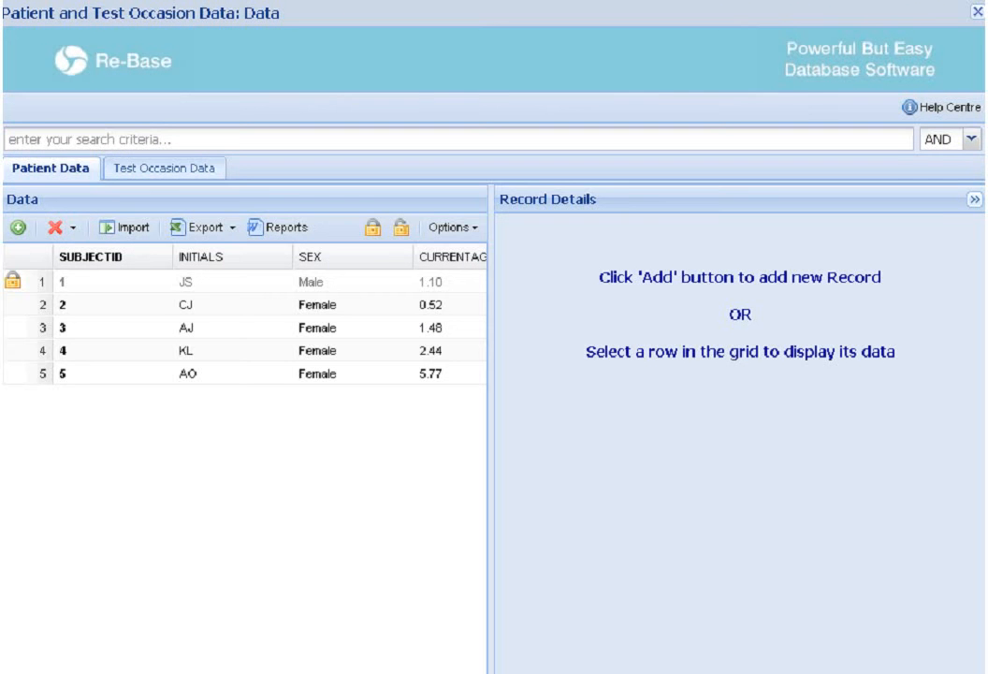
{"action": "left_click", "coordinate": [977, 11]}
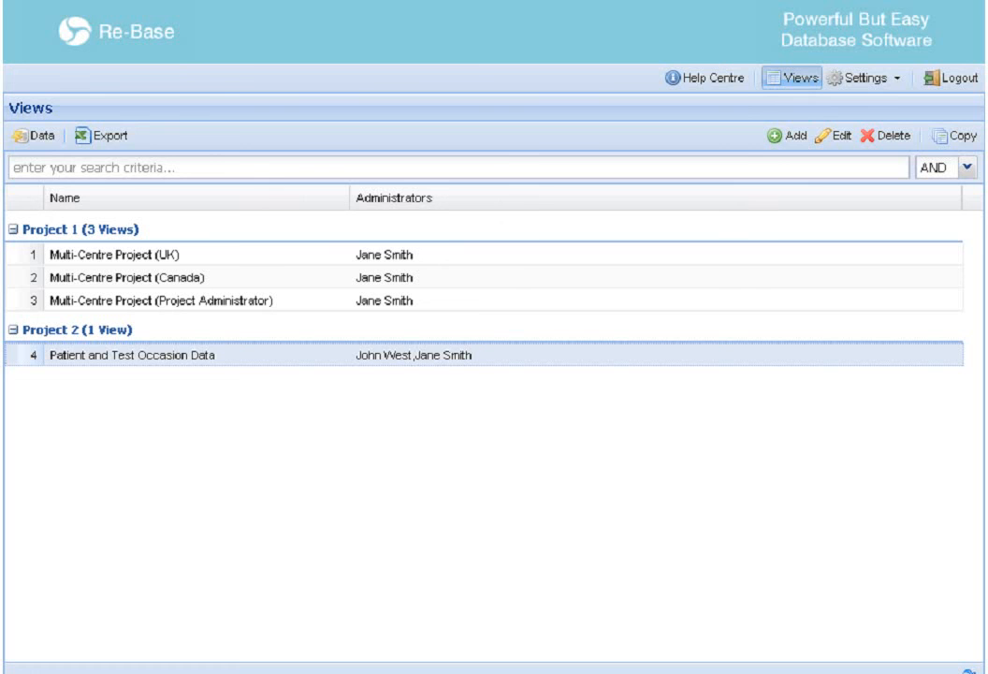
{"action": "left_click", "coordinate": [259, 261]}
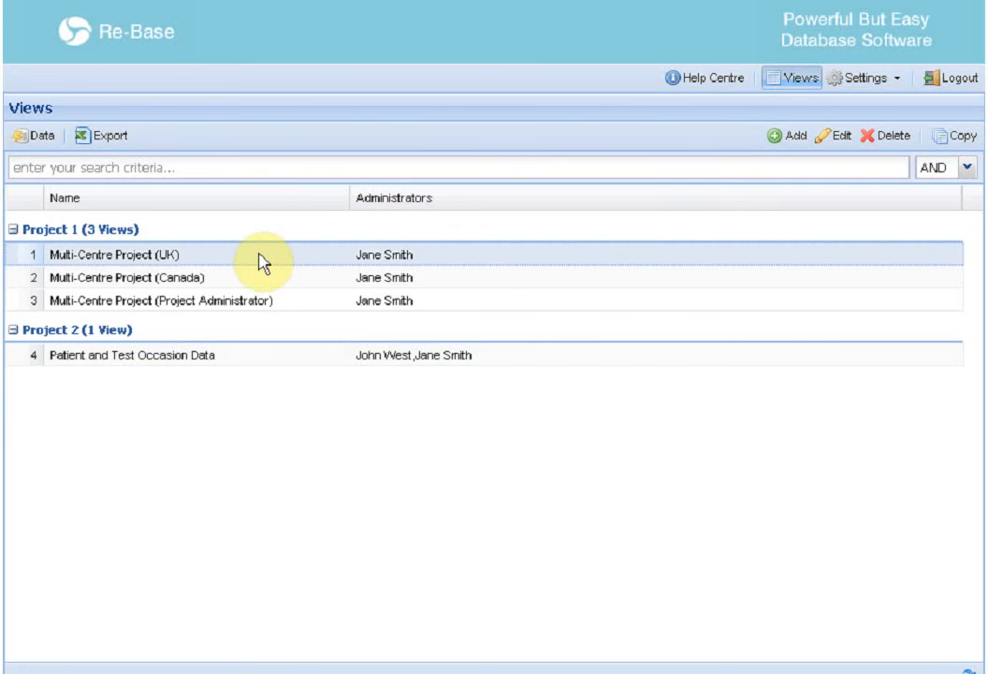
Edit the Multi-Centre Project (UK) view and advance past its Questions to the Filters step
{"action": "left_click", "coordinate": [259, 281]}
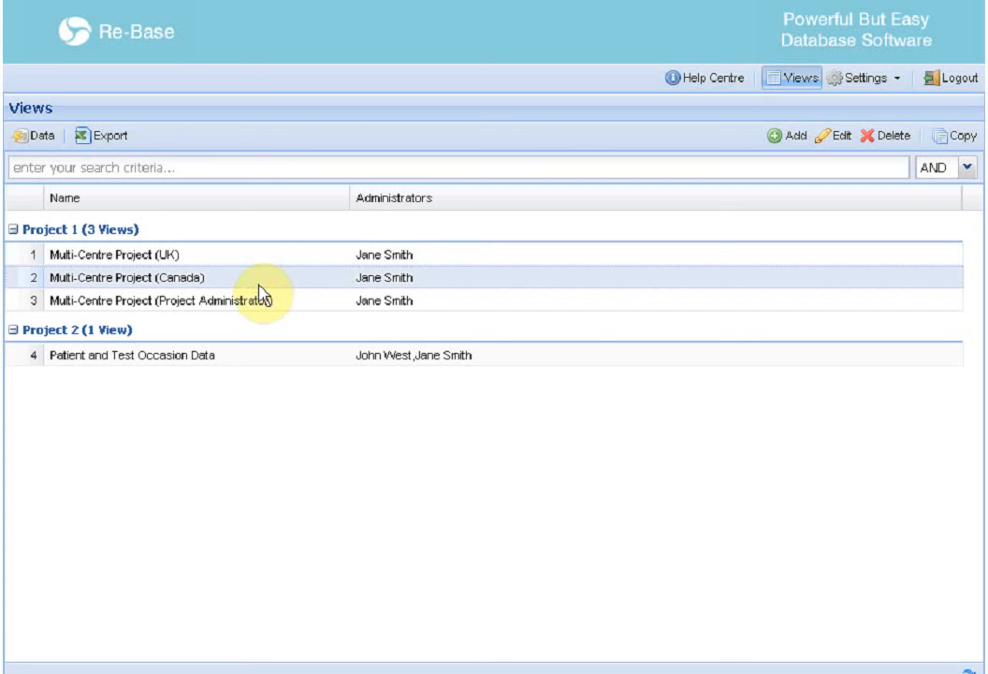
{"action": "left_click", "coordinate": [260, 300]}
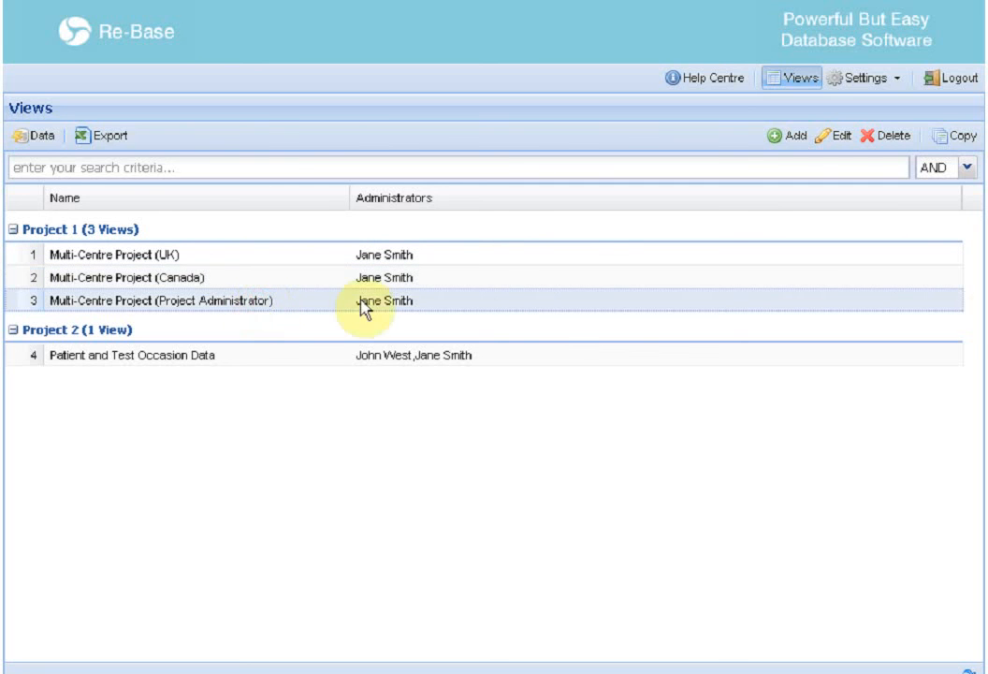
{"action": "left_click", "coordinate": [421, 255]}
{"action": "left_click", "coordinate": [834, 135]}
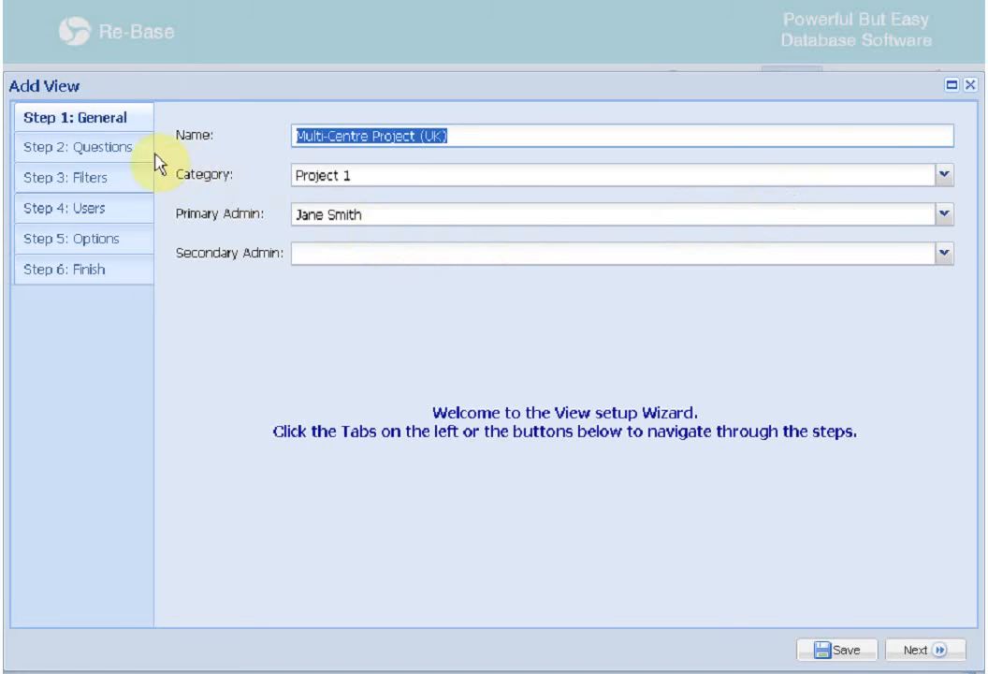
{"action": "left_click", "coordinate": [136, 149]}
{"action": "left_click", "coordinate": [273, 230]}
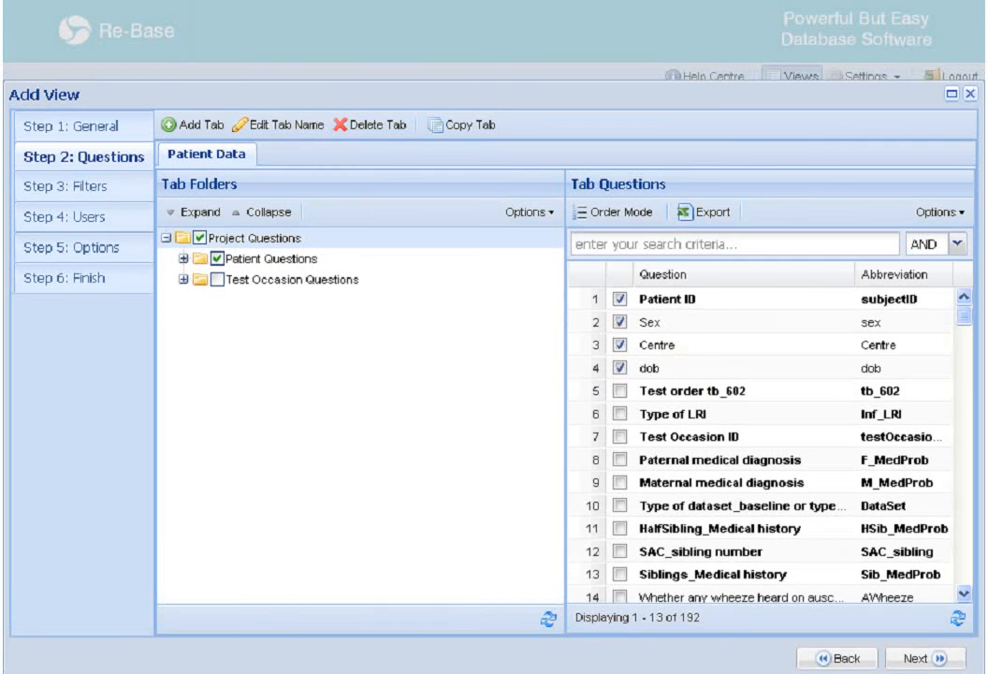
{"action": "left_click", "coordinate": [134, 191]}
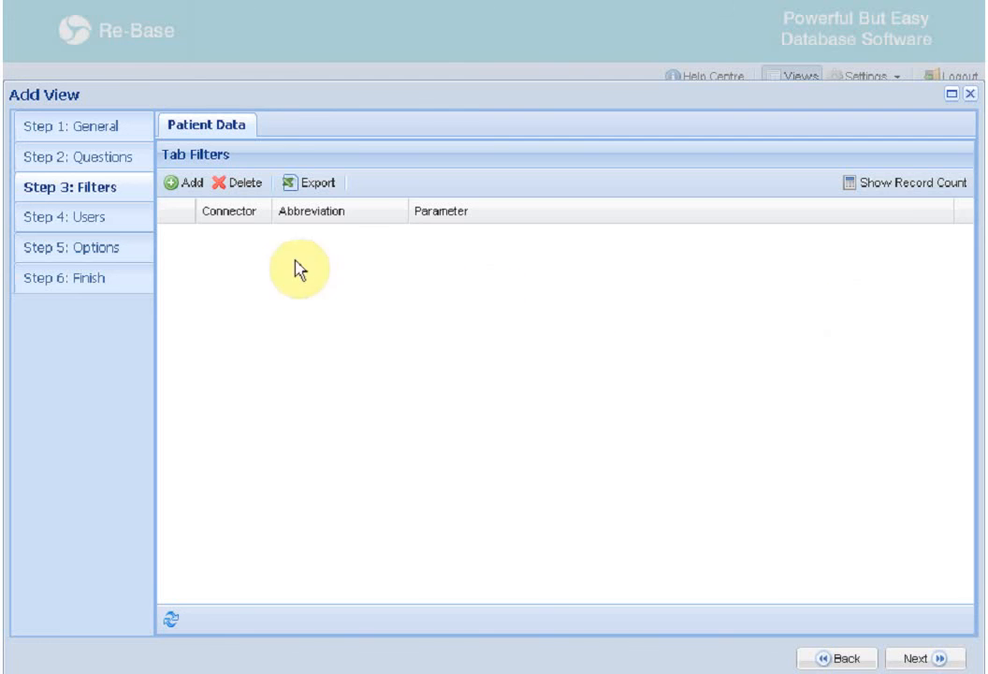
Add a filter on the Centre field and open its Filter Parameters
{"action": "left_click", "coordinate": [176, 183]}
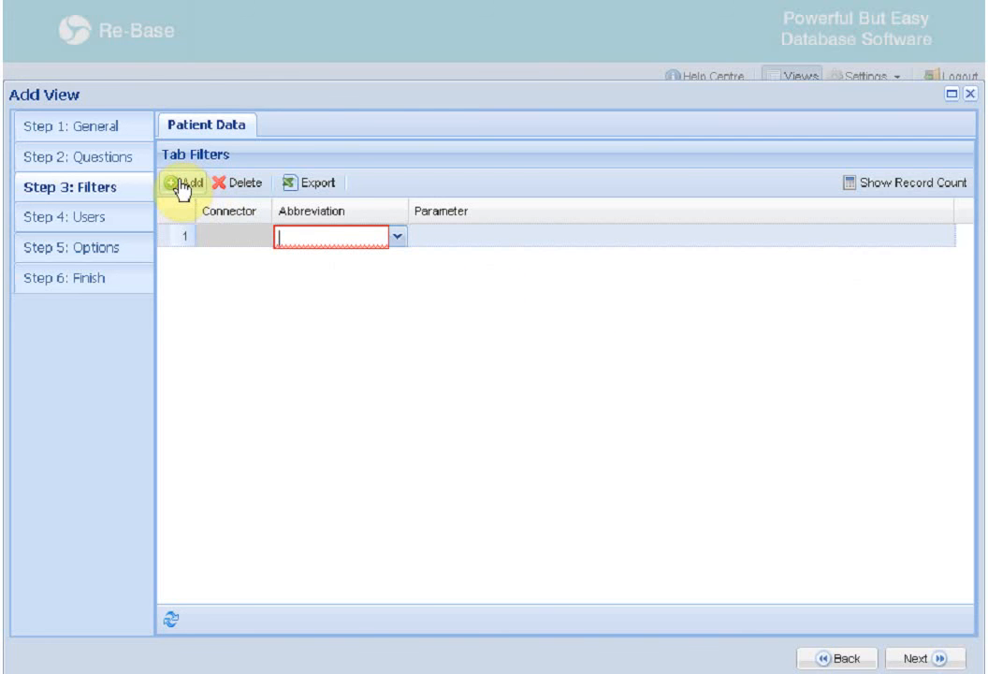
{"action": "left_click", "coordinate": [399, 237]}
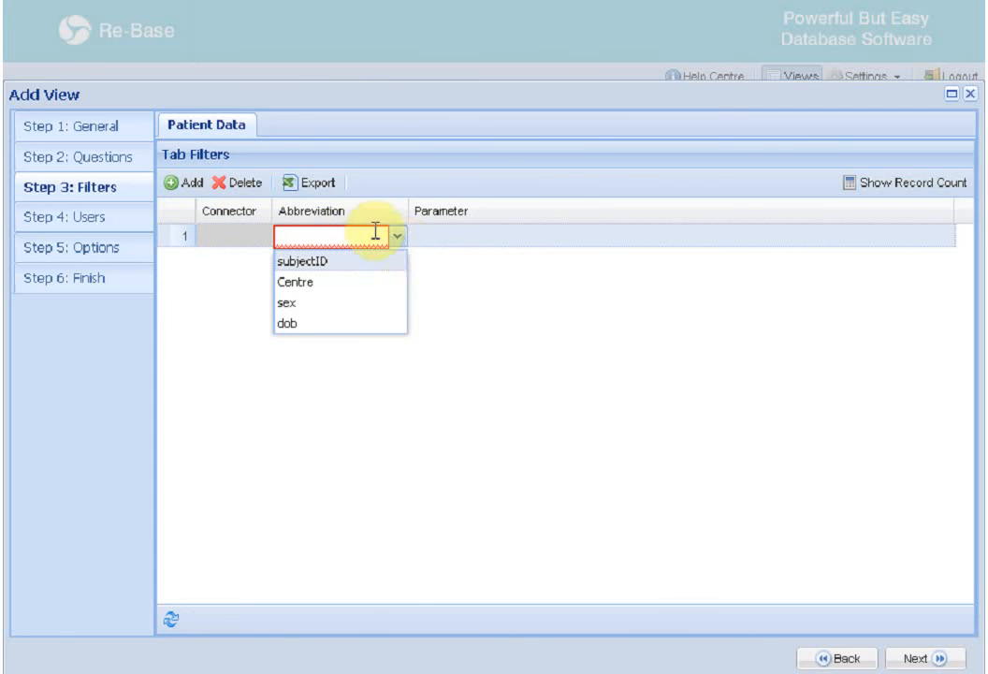
{"action": "left_click", "coordinate": [342, 281]}
{"action": "left_click", "coordinate": [428, 238]}
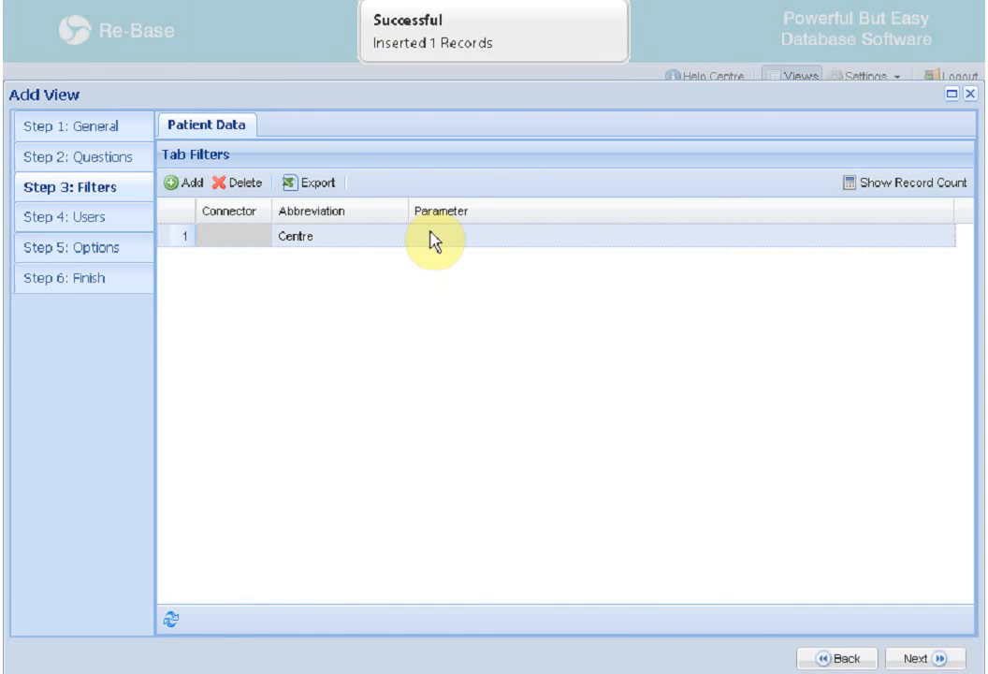
{"action": "left_click", "coordinate": [431, 240]}
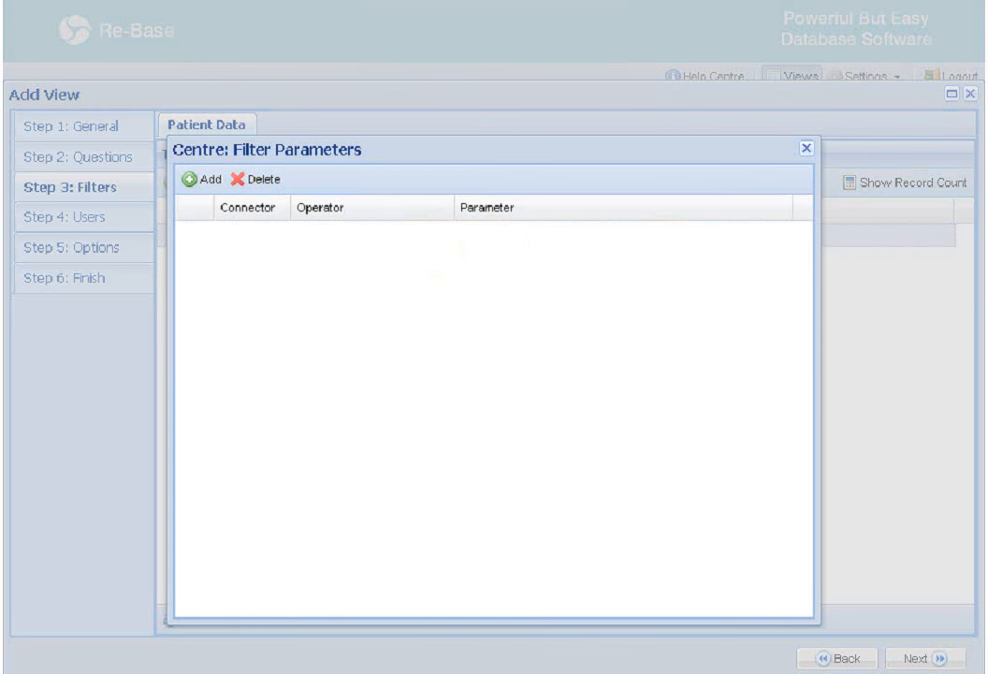
Add a Centre filter condition: equal to UK
{"action": "left_click", "coordinate": [193, 181]}
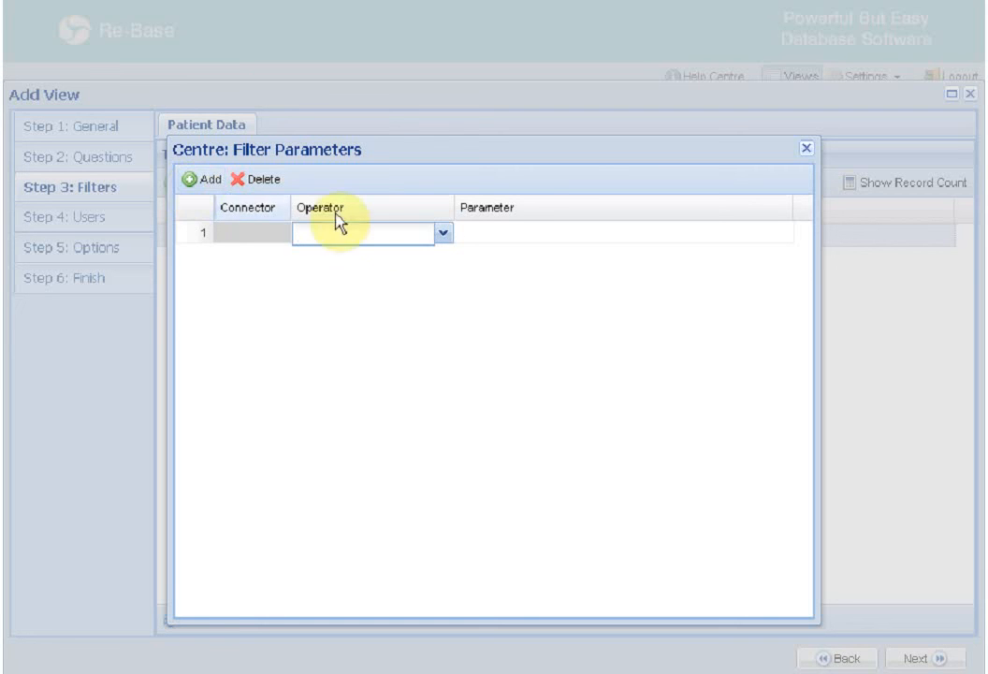
{"action": "left_click", "coordinate": [443, 234]}
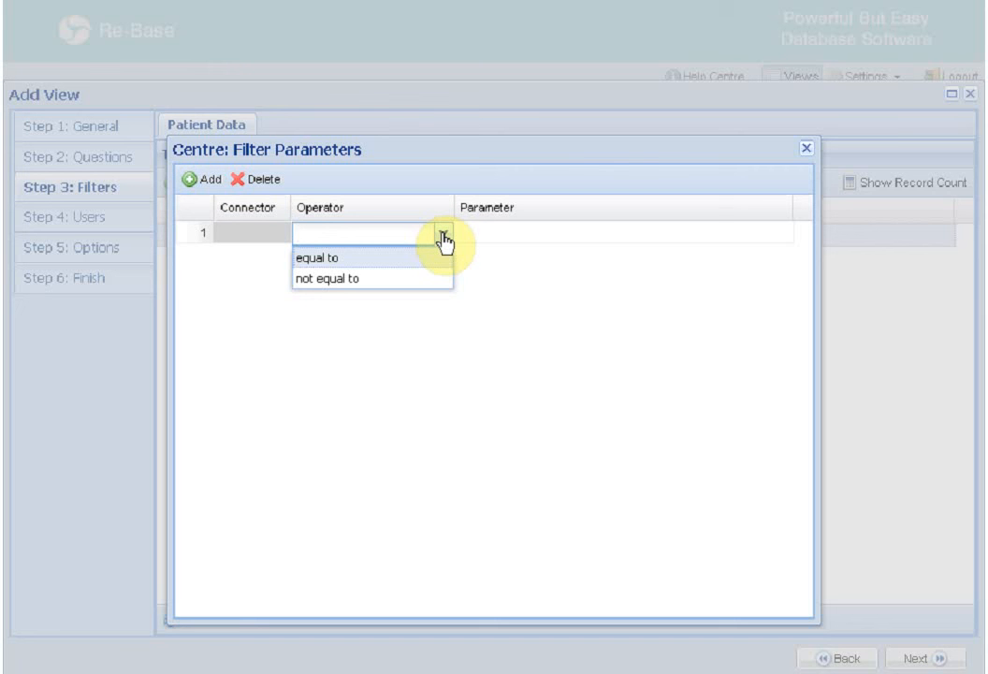
{"action": "left_click", "coordinate": [421, 258]}
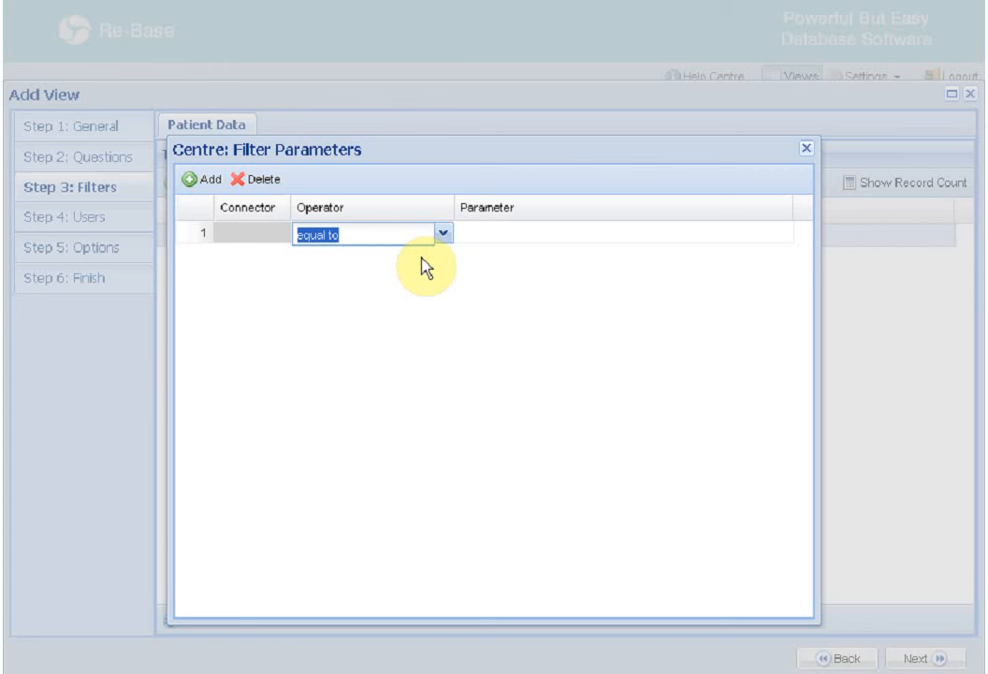
{"action": "left_click", "coordinate": [520, 227]}
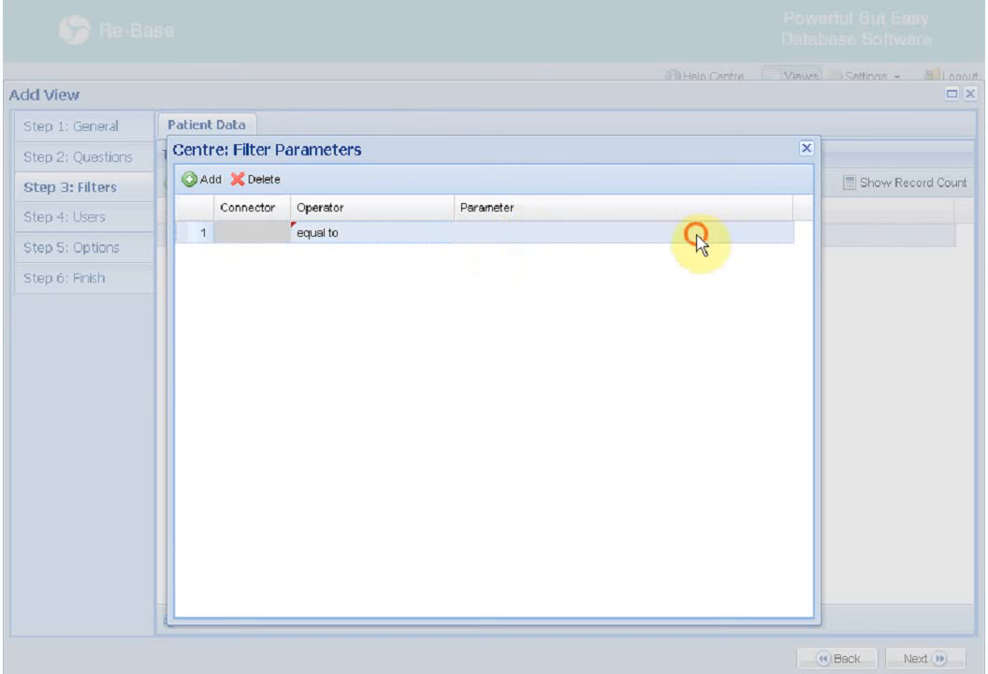
{"action": "left_click", "coordinate": [781, 234]}
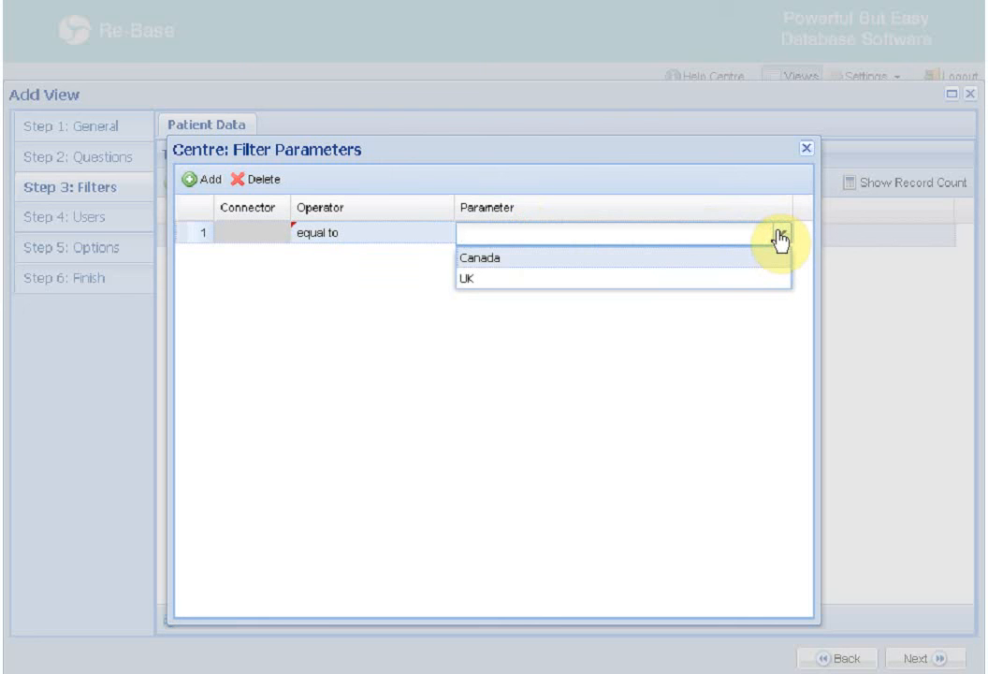
{"action": "left_click", "coordinate": [705, 278]}
{"action": "left_click", "coordinate": [748, 287]}
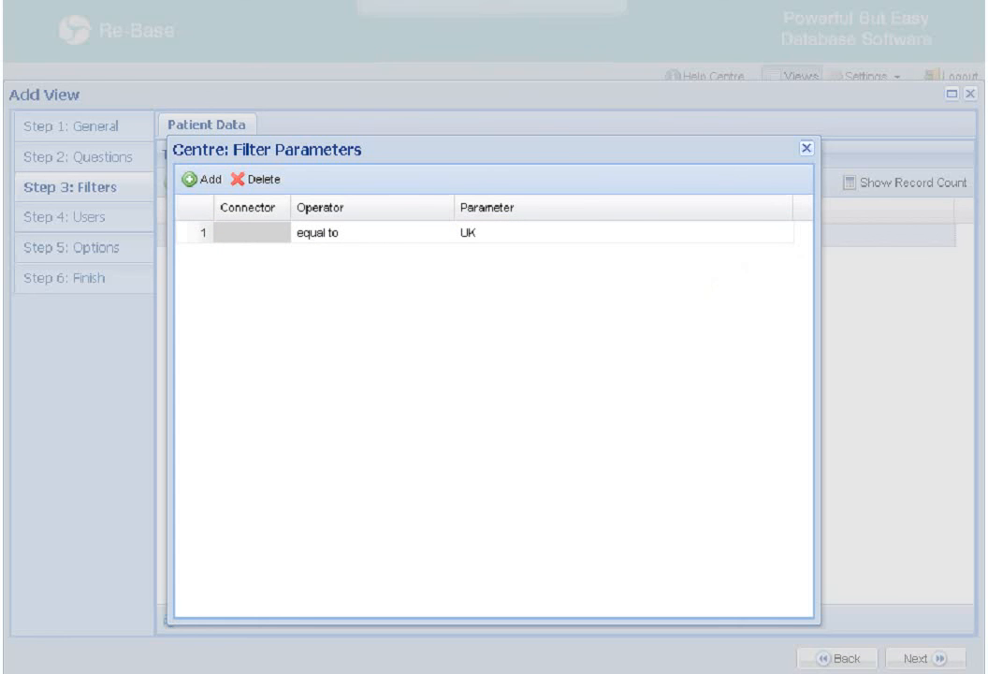
Add a second condition row with the AND connector, then delete it
{"action": "left_click", "coordinate": [211, 182]}
{"action": "left_click", "coordinate": [278, 264]}
{"action": "left_click", "coordinate": [278, 259]}
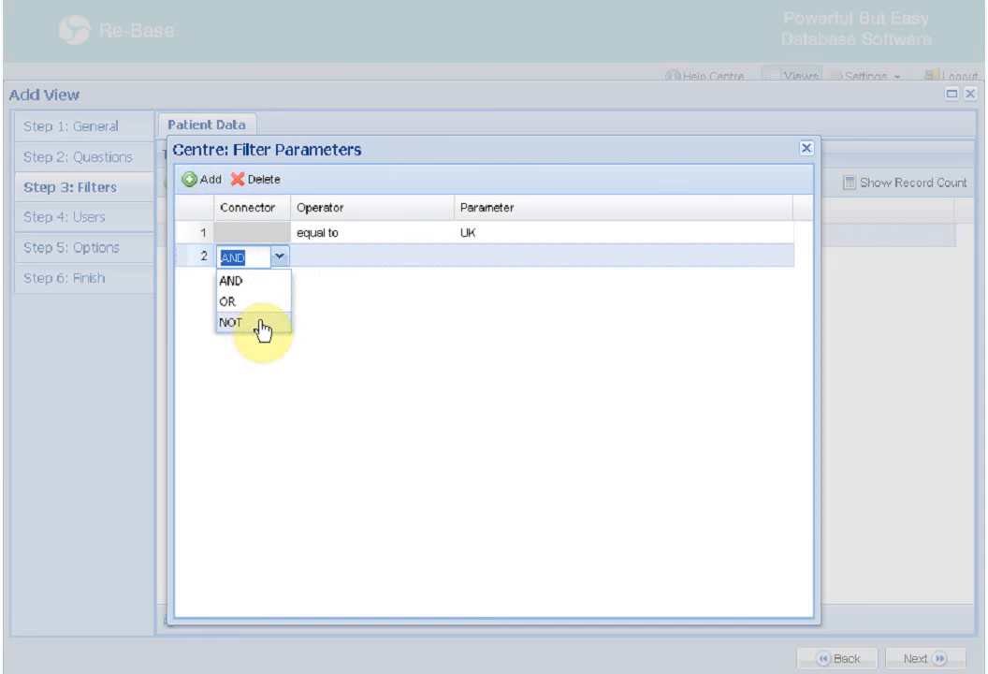
{"action": "left_click", "coordinate": [309, 333]}
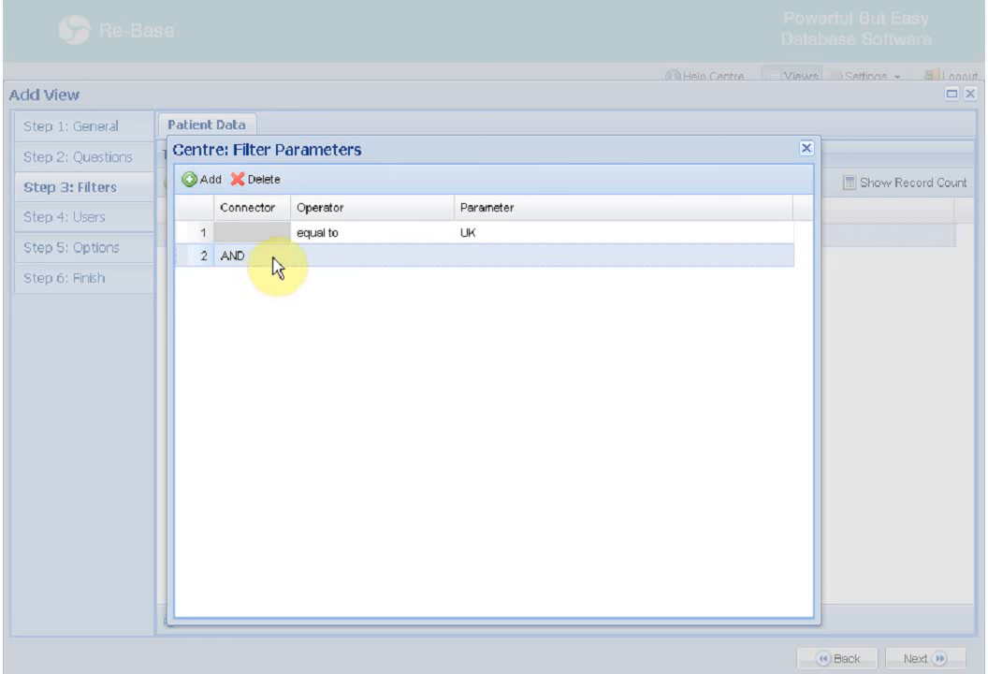
{"action": "left_click", "coordinate": [265, 181]}
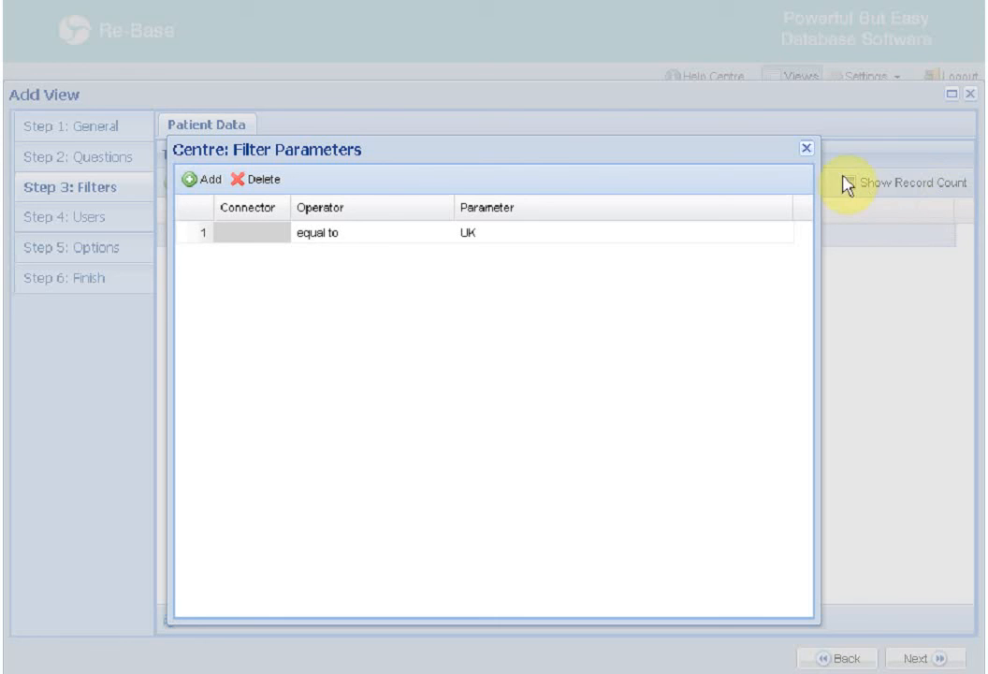
Close the Centre conditions, add then delete a dob filter row, and close the view editor
{"action": "left_click", "coordinate": [805, 148]}
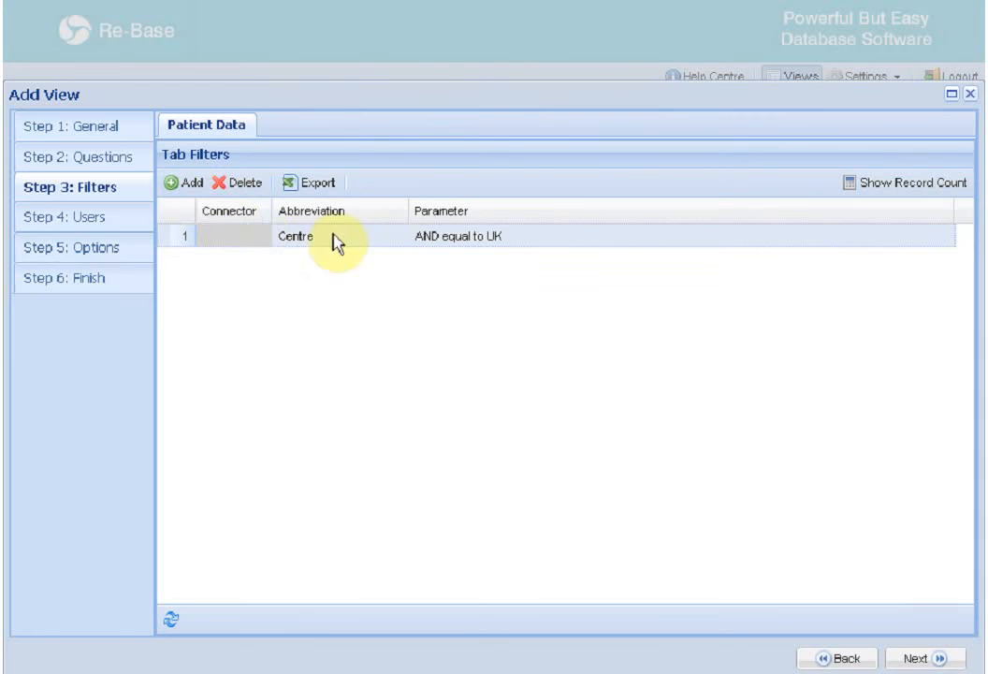
{"action": "left_click", "coordinate": [177, 183]}
{"action": "left_click", "coordinate": [397, 260]}
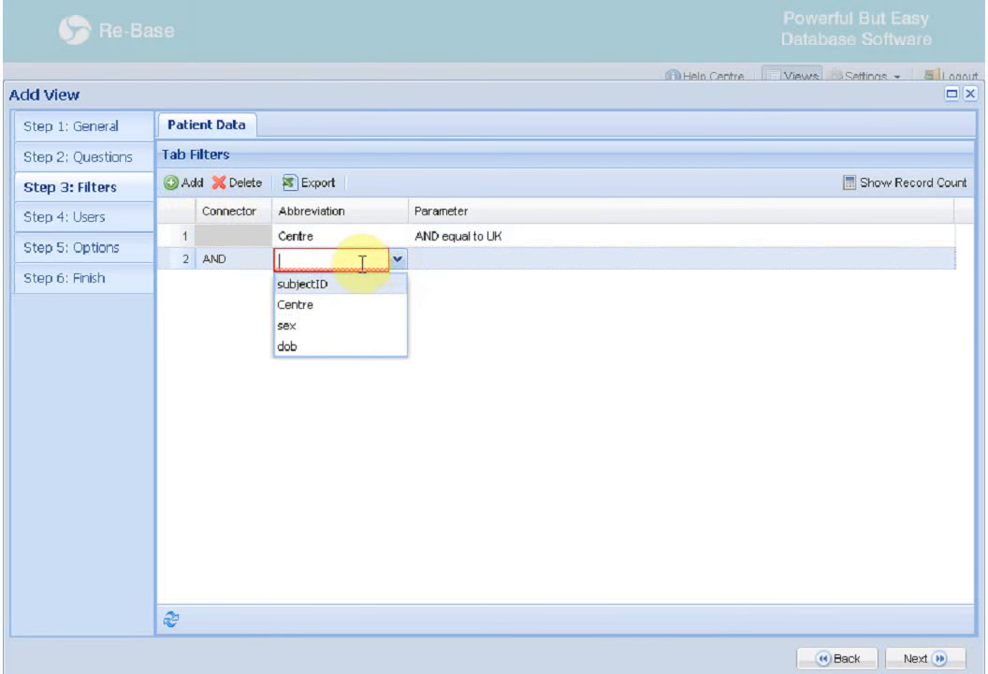
{"action": "left_click", "coordinate": [339, 343]}
{"action": "left_click", "coordinate": [453, 268]}
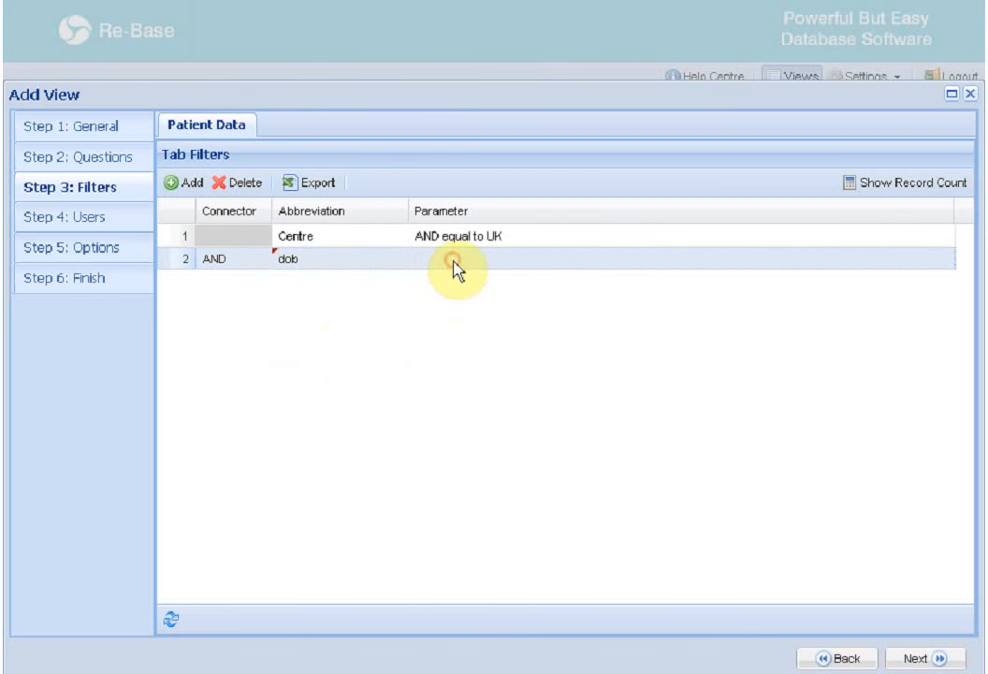
{"action": "left_click", "coordinate": [245, 184]}
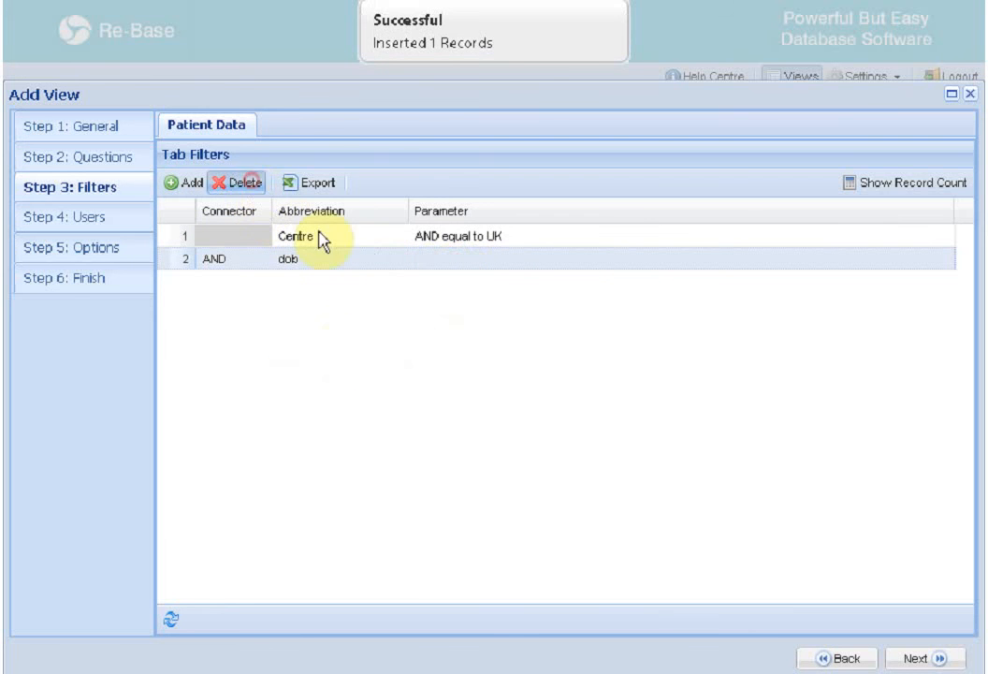
{"action": "left_click", "coordinate": [450, 412]}
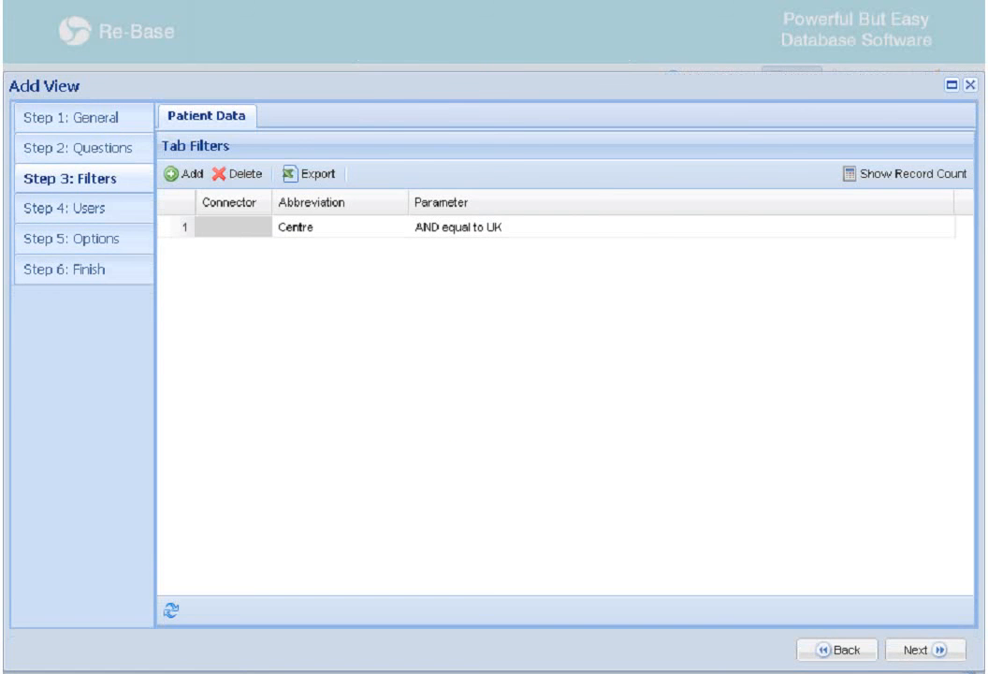
{"action": "left_click", "coordinate": [969, 86]}
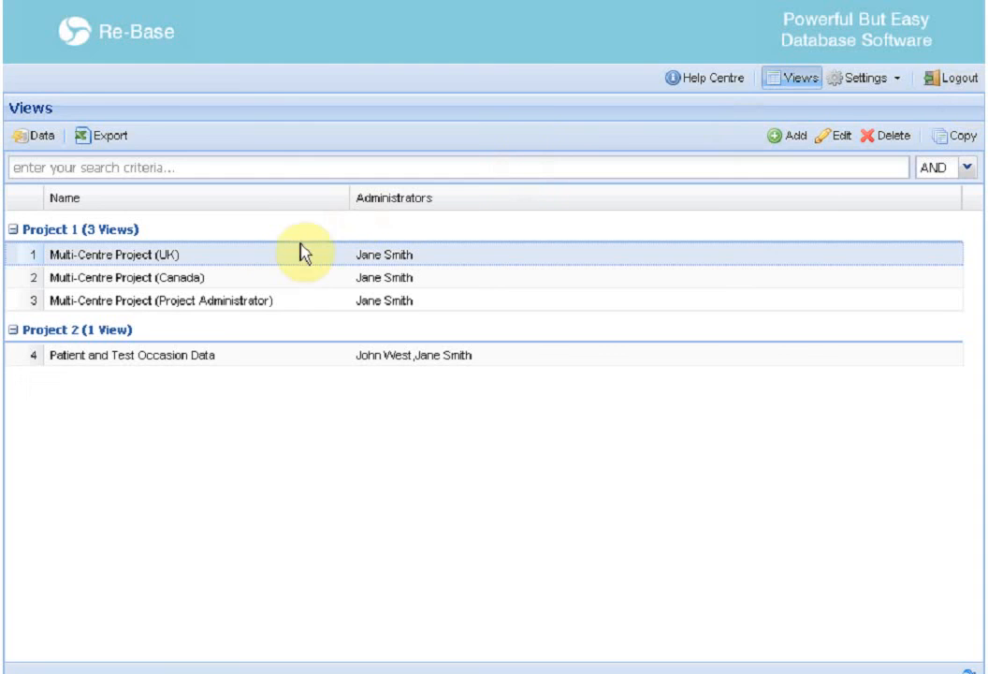
{"action": "double_click", "coordinate": [287, 259]}
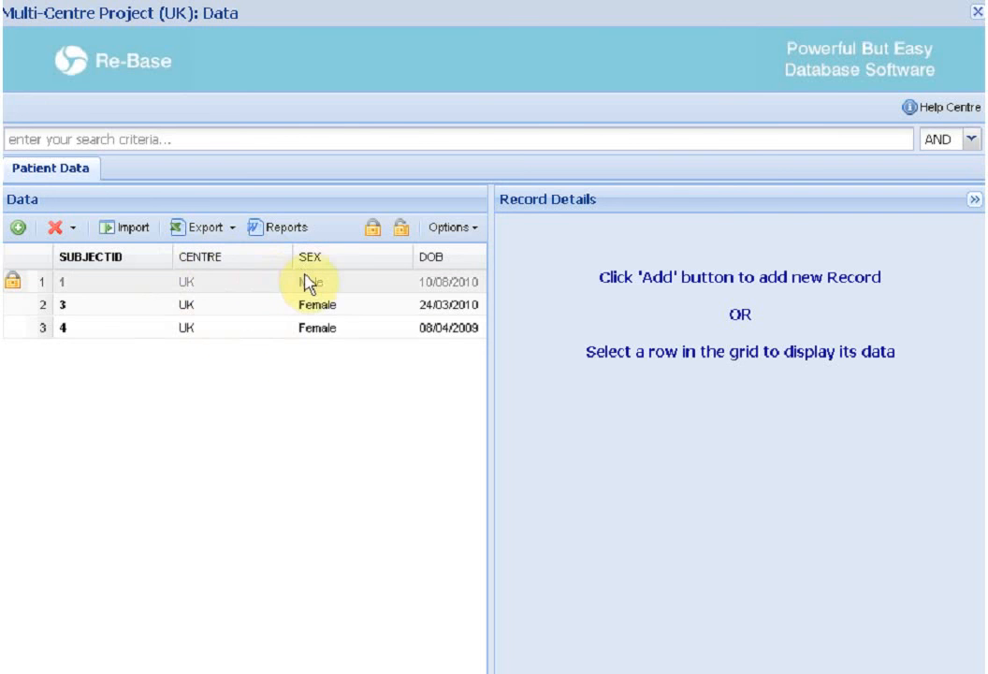
{"action": "left_click", "coordinate": [977, 11]}
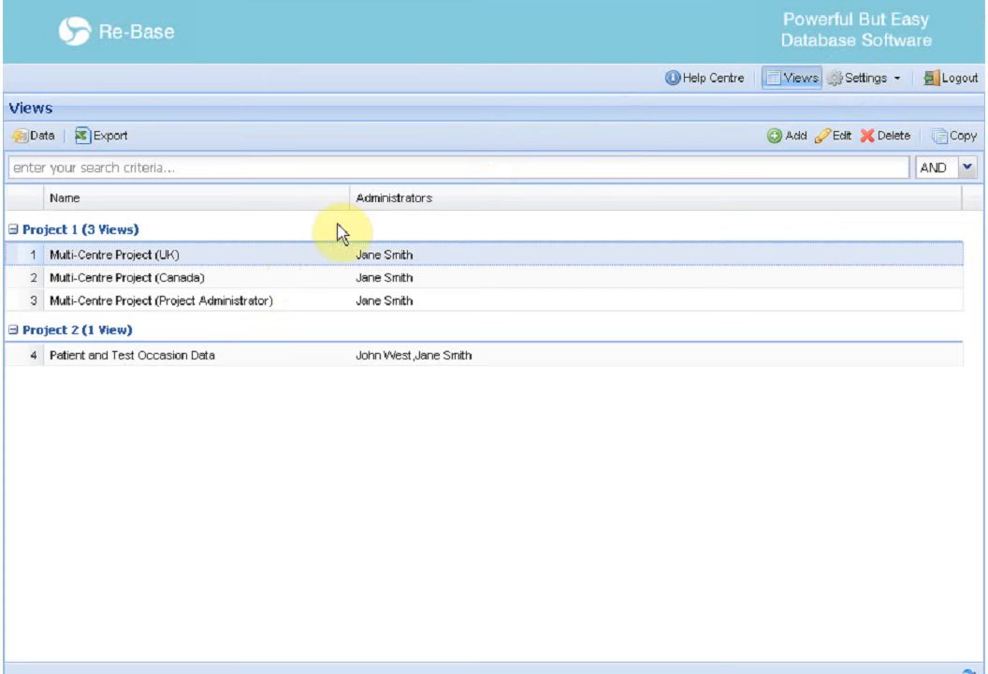
{"action": "double_click", "coordinate": [184, 285]}
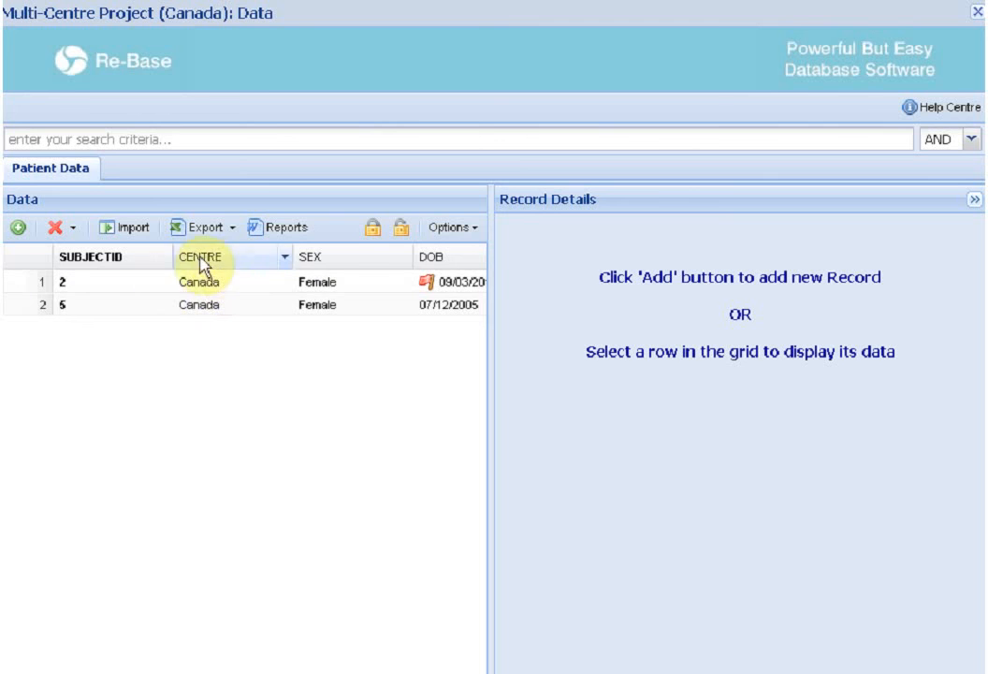
{"action": "left_click", "coordinate": [977, 12]}
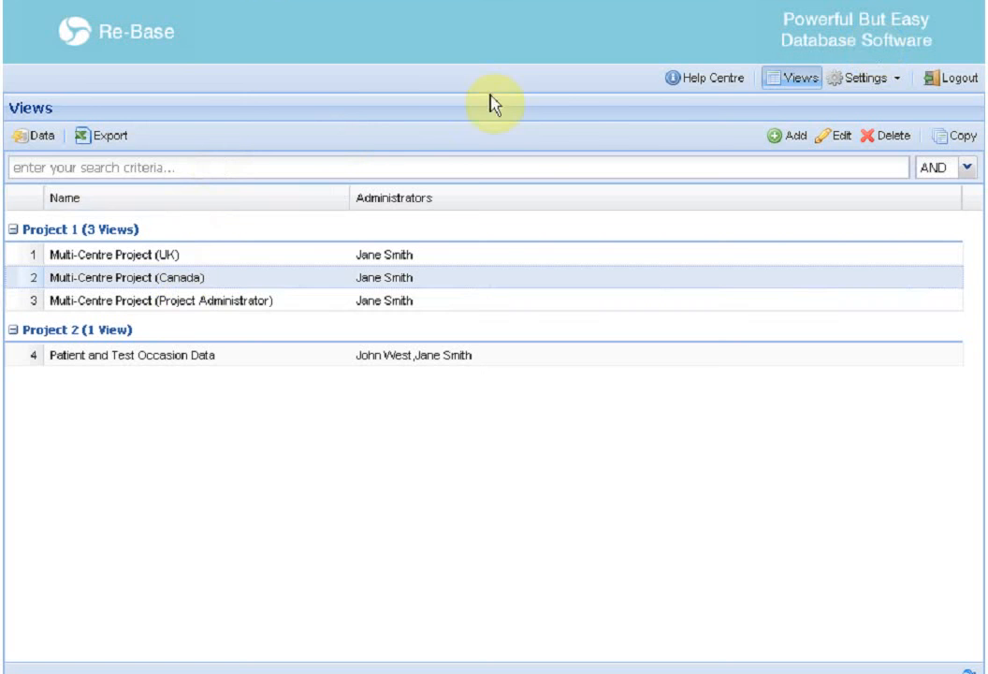
{"action": "left_click", "coordinate": [173, 302]}
{"action": "double_click", "coordinate": [172, 309]}
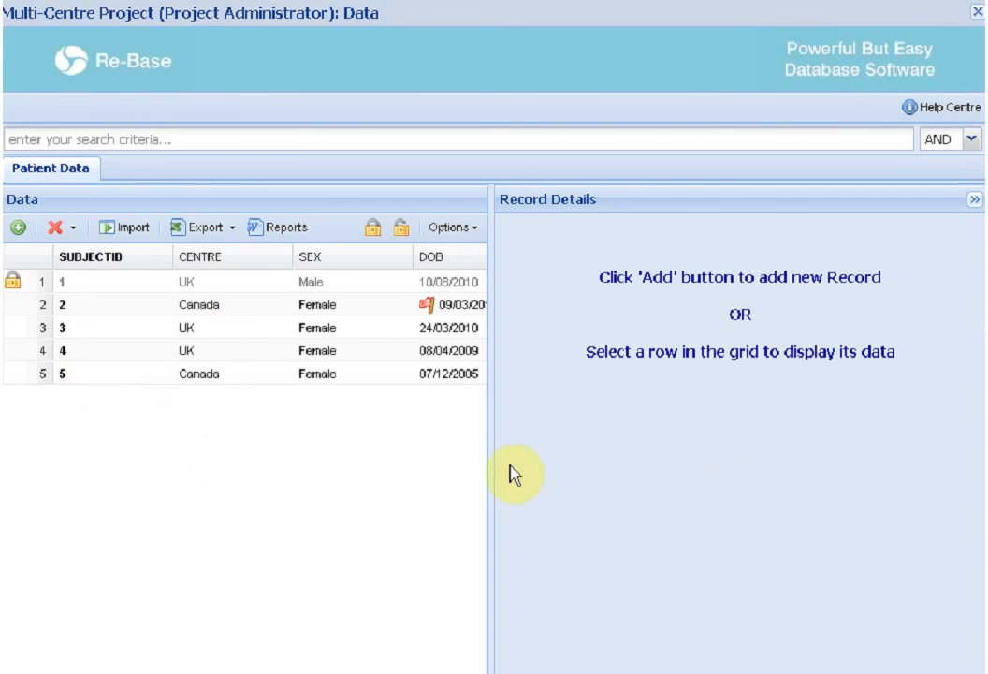
{"action": "left_click", "coordinate": [977, 13]}
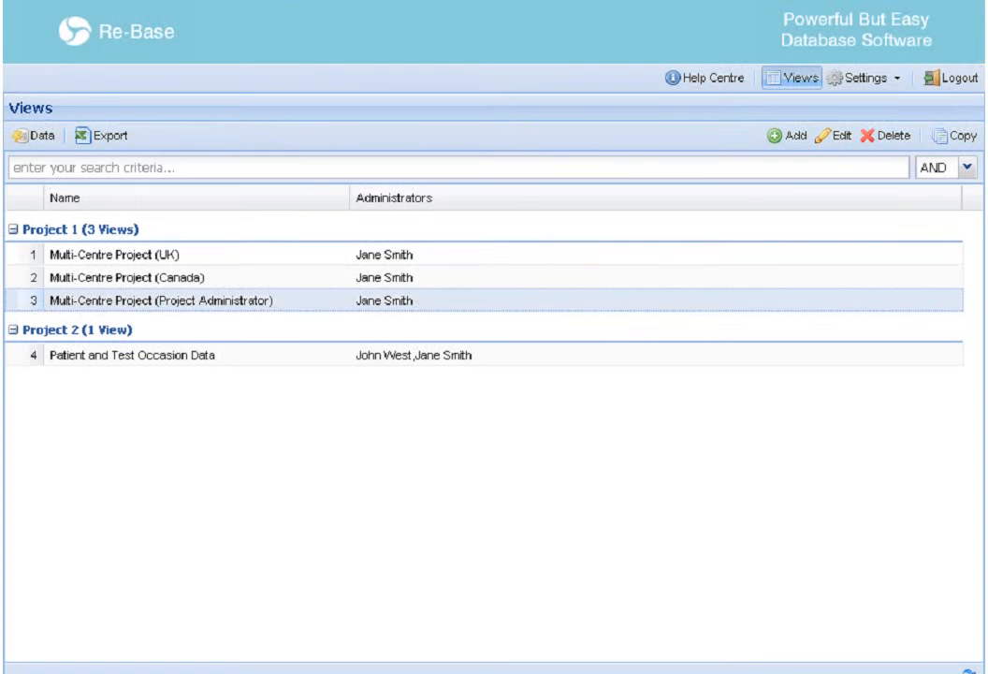